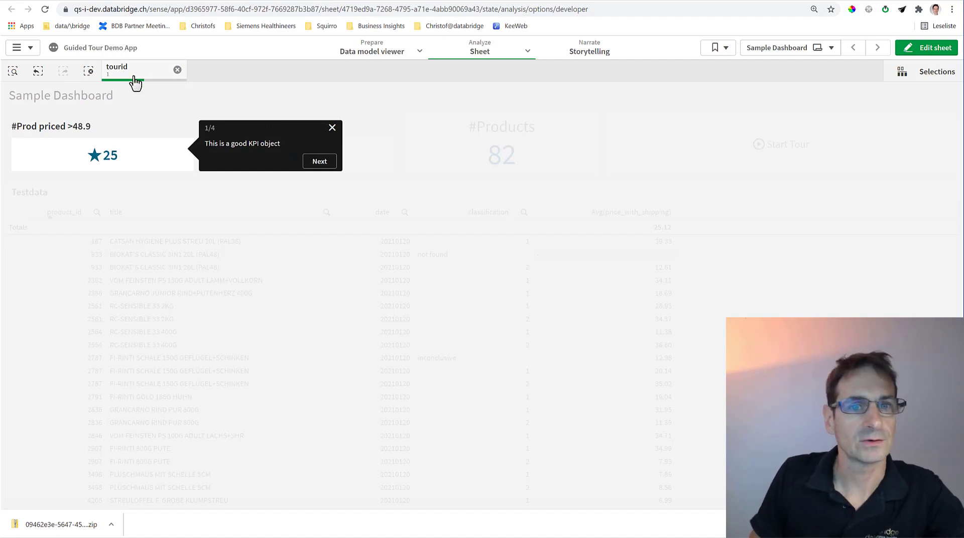
Step through all four guided tour stops to Done, then show the insight.databridge.ch tab
left_click(317, 163)
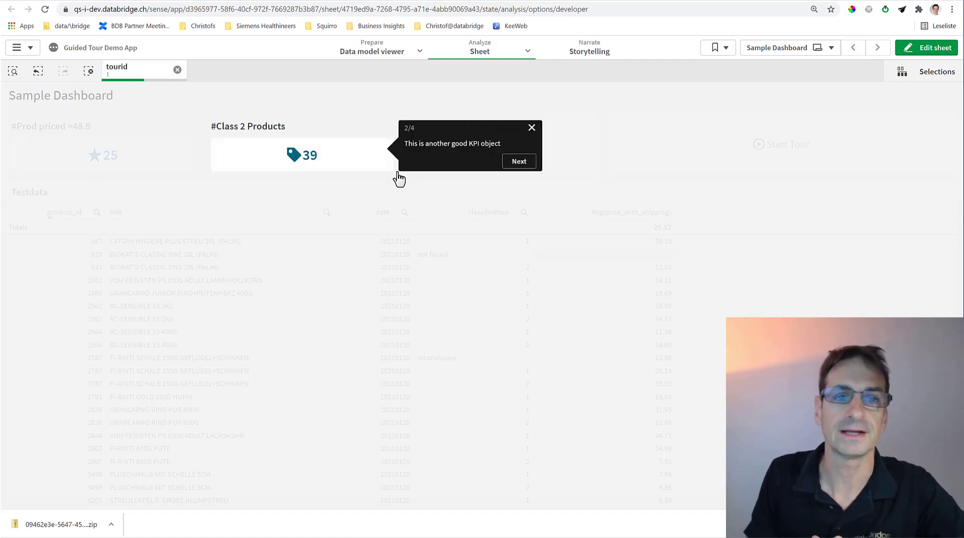
left_click(525, 160)
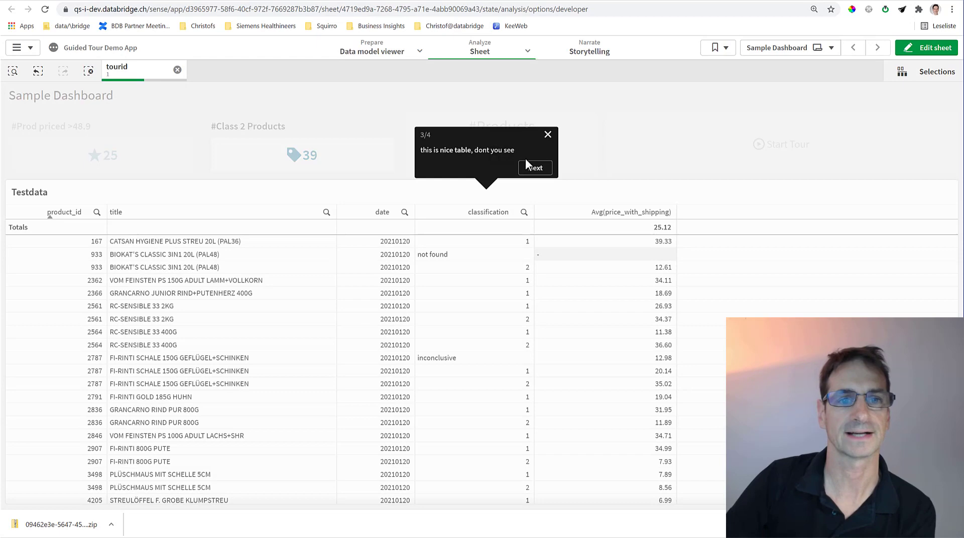
left_click(544, 170)
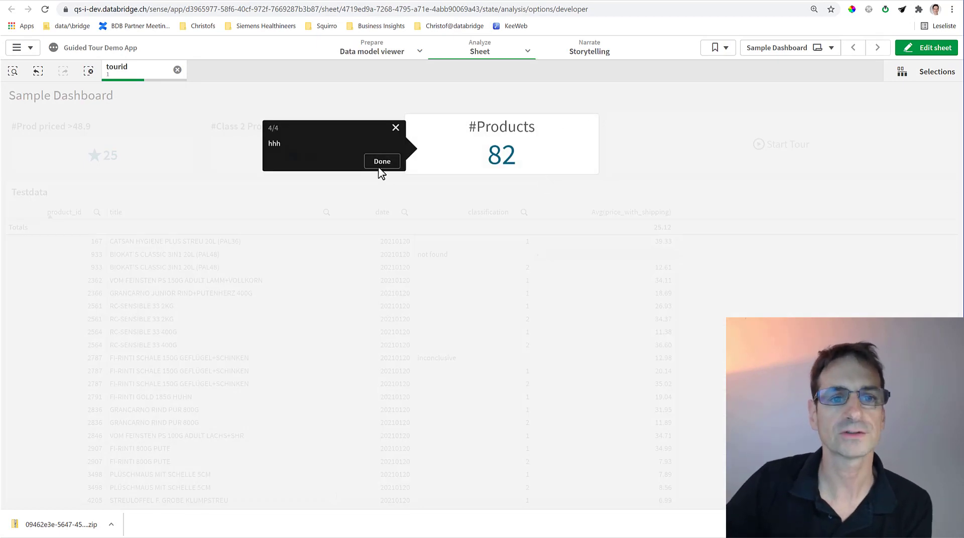
left_click(384, 166)
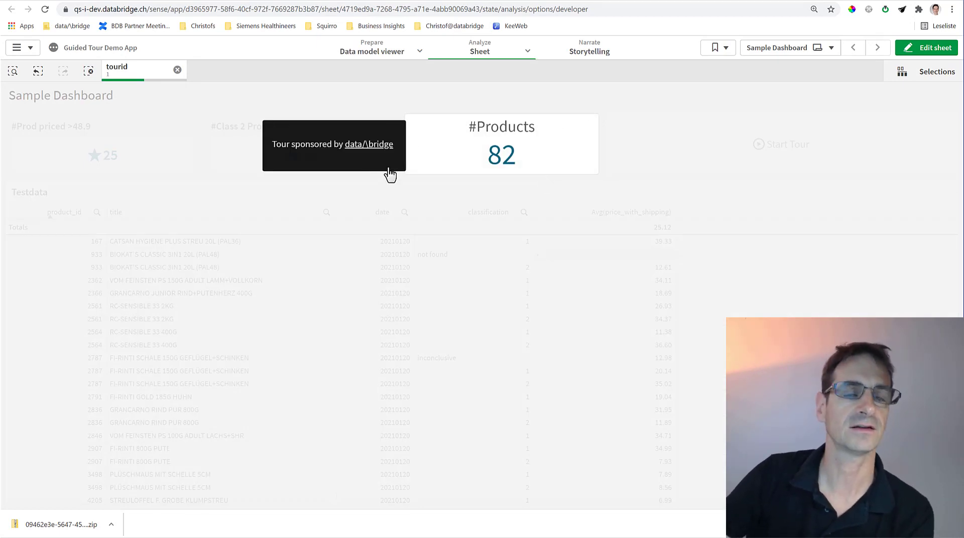
key("ctrl+Tab")
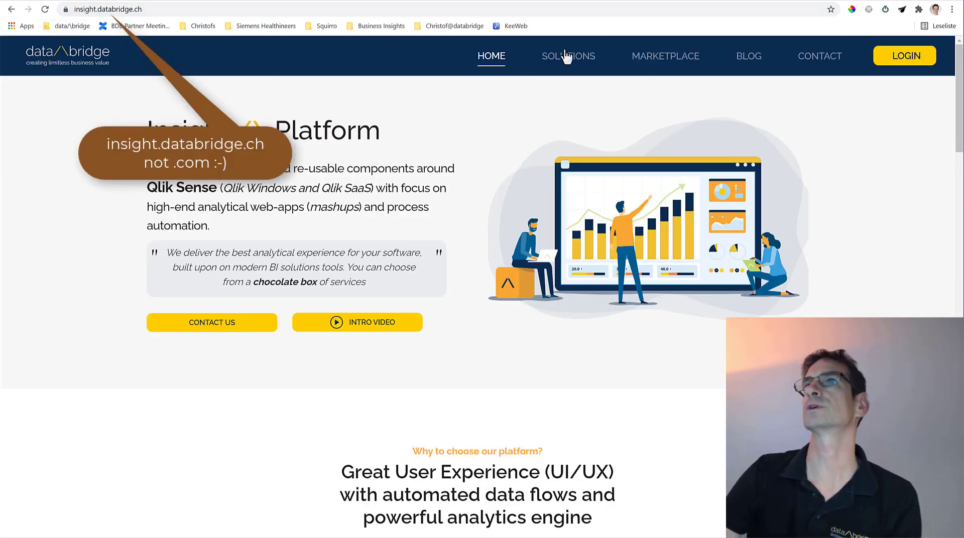
Download the Guided Tour Extension zip from the Insight marketplace and return to the Qlik sheet
left_click(674, 56)
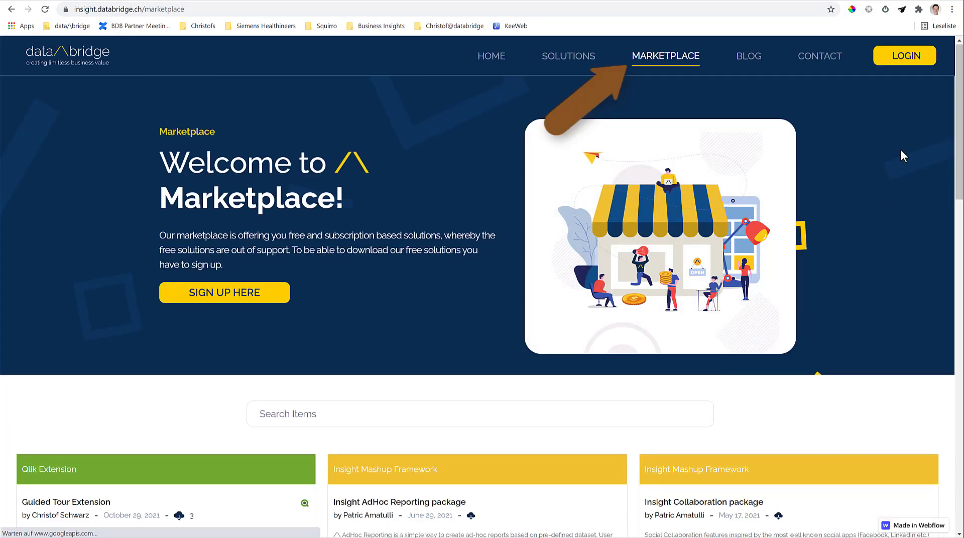
scroll(900, 148, "down", 4)
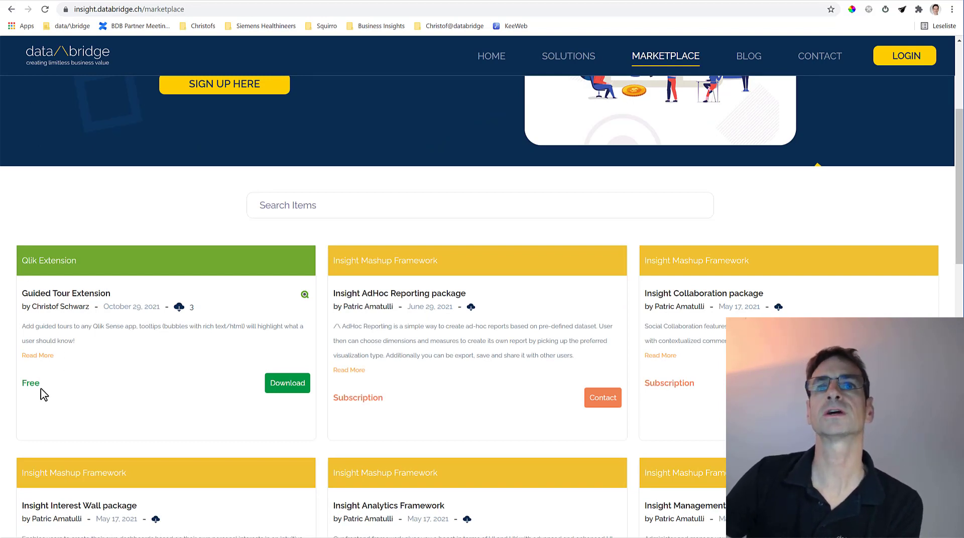
left_click(44, 356)
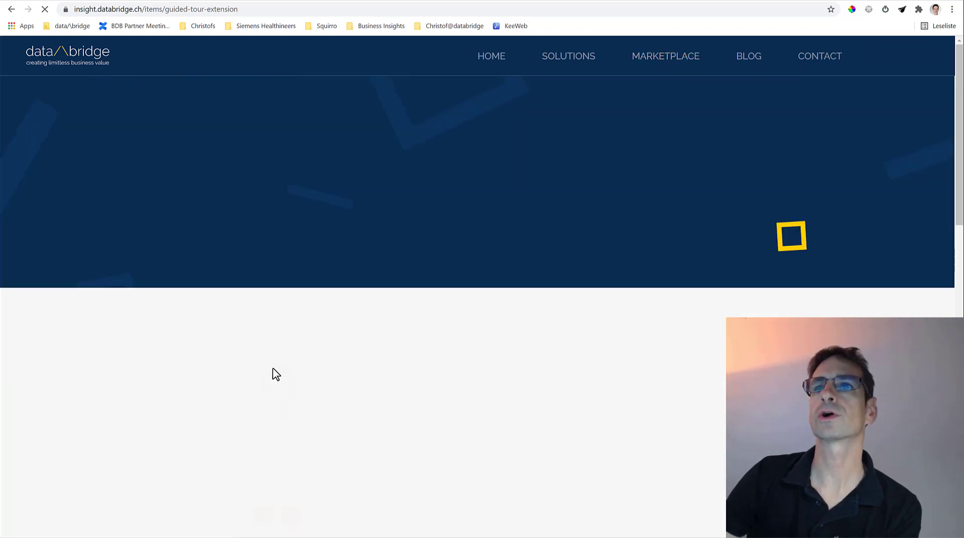
scroll(542, 392, "down", 3)
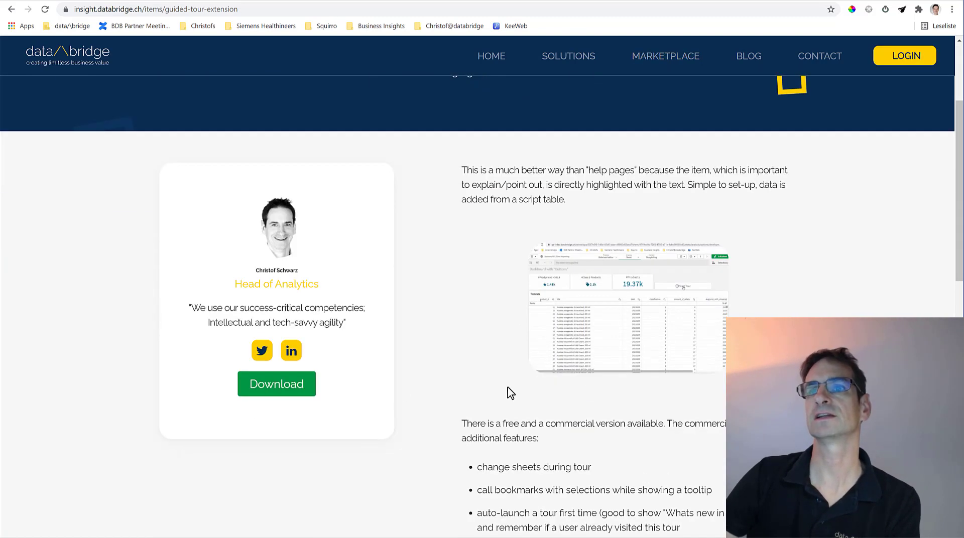
left_click(268, 386)
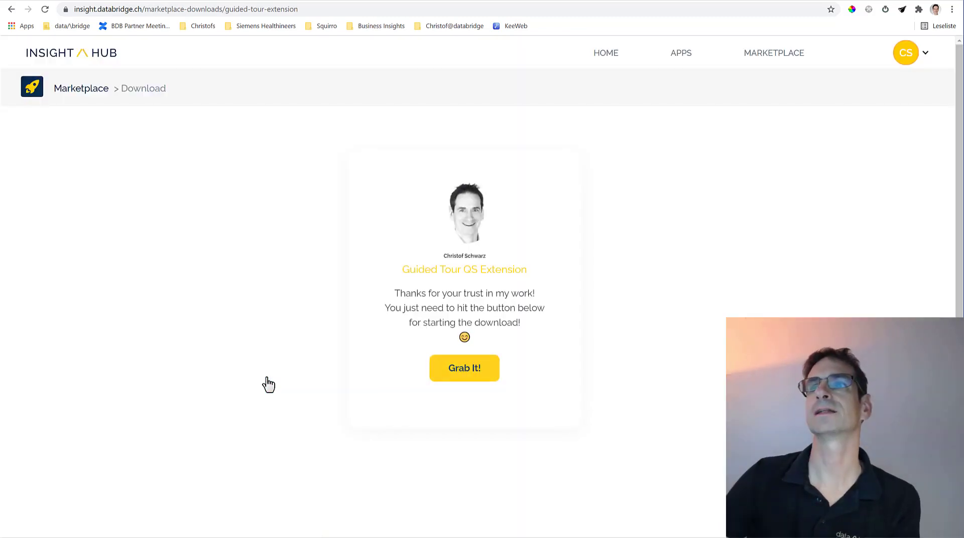
left_click(470, 377)
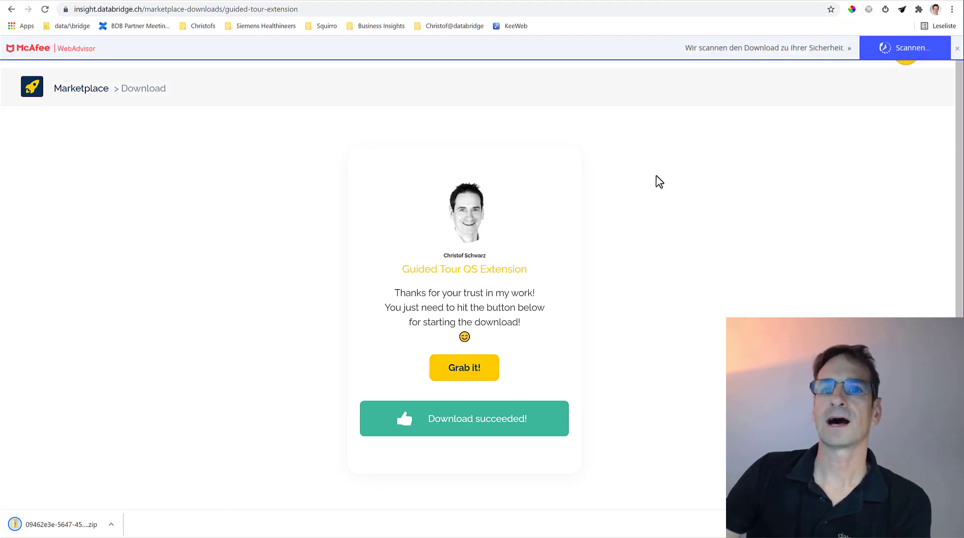
left_click(957, 48)
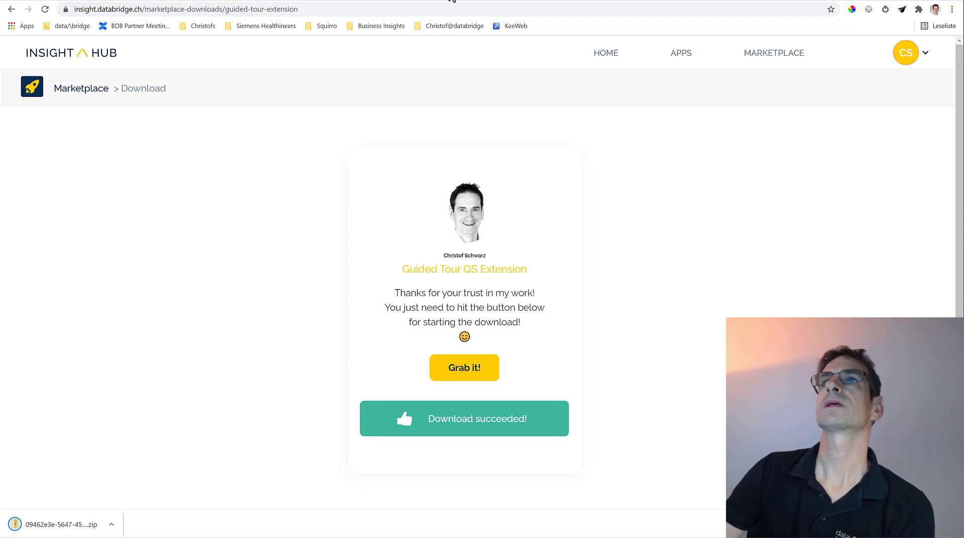
left_click(452, 1)
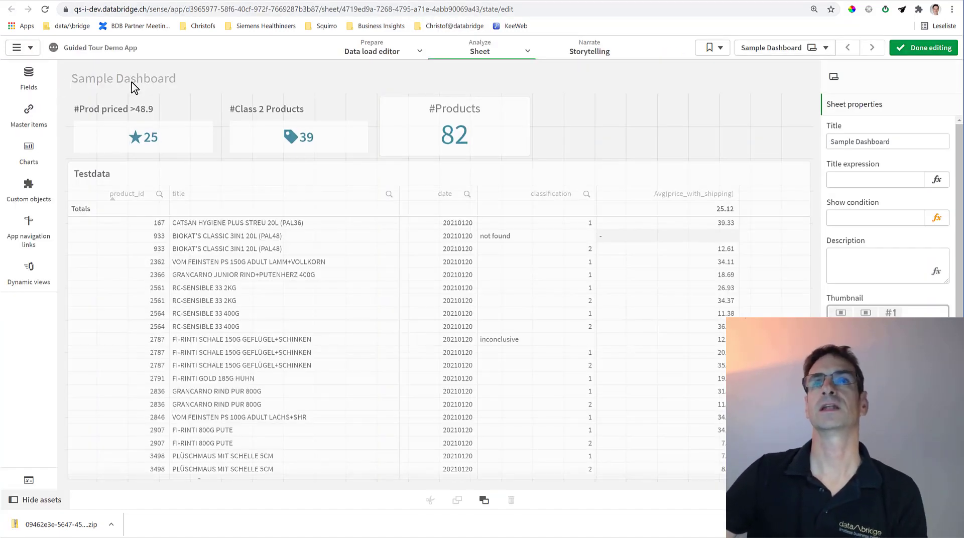
Drag the /\Guided Tour extension from Custom objects to the empty top-right area beside #Products
left_click(31, 197)
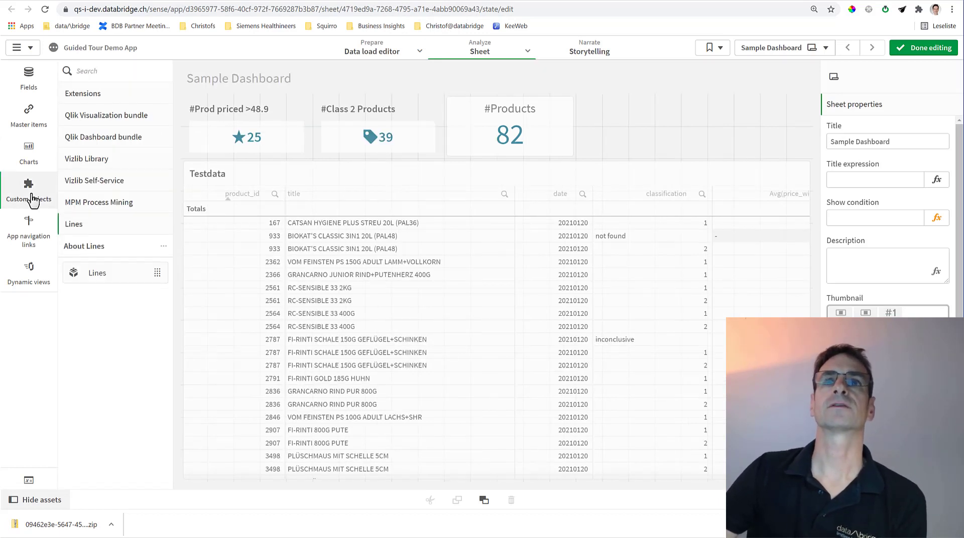
left_click(108, 94)
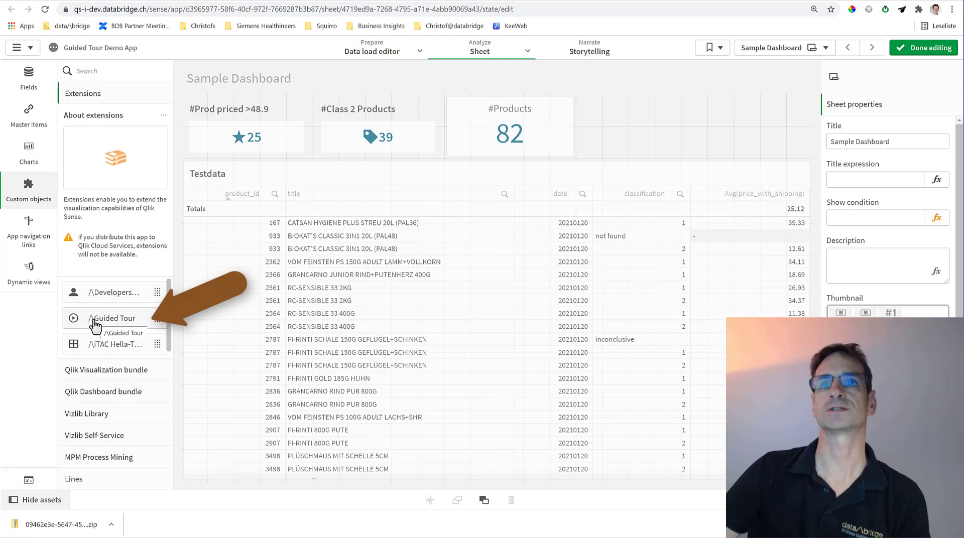
left_click_drag(90, 327, 693, 112)
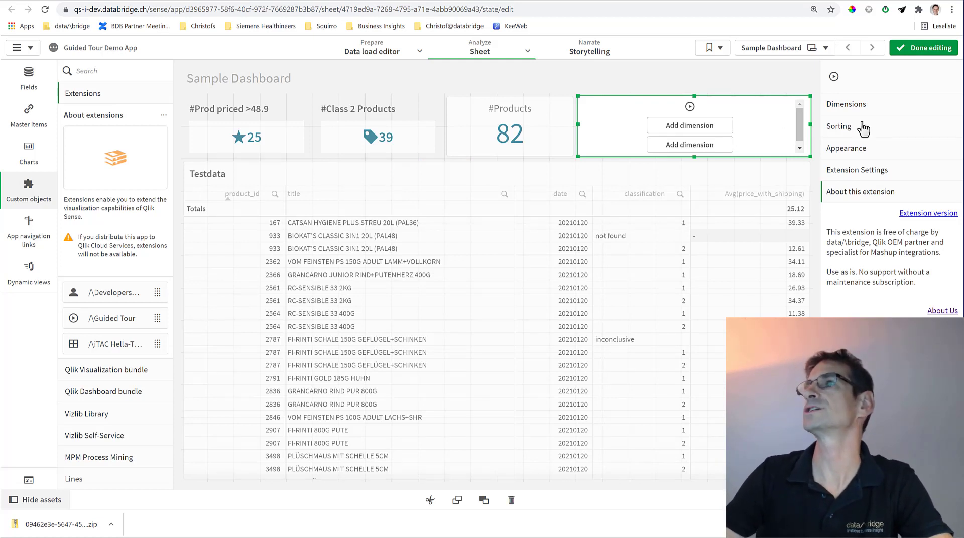
Expand Extension Settings and reload the sheet with /options/developer appended to its URL
left_click(854, 171)
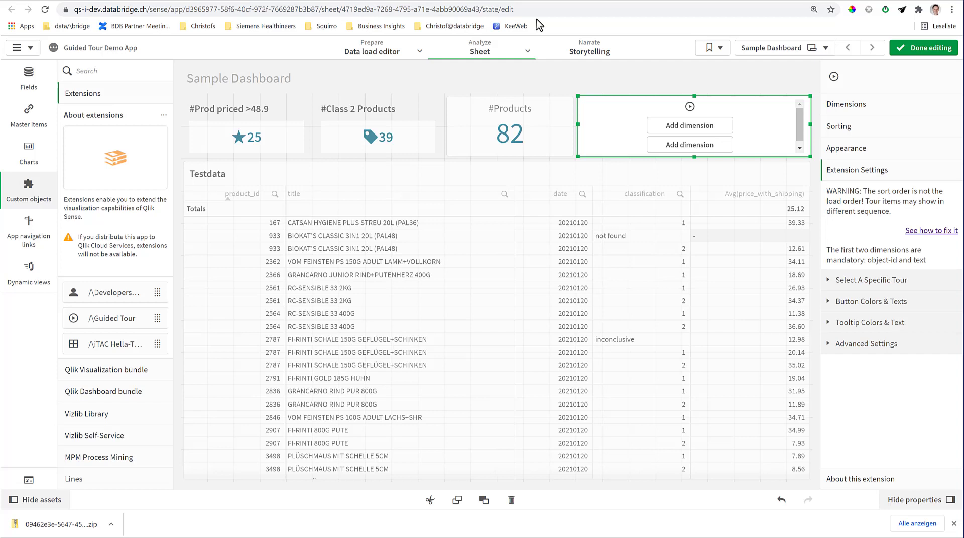
left_click(550, 8)
left_click(567, 9)
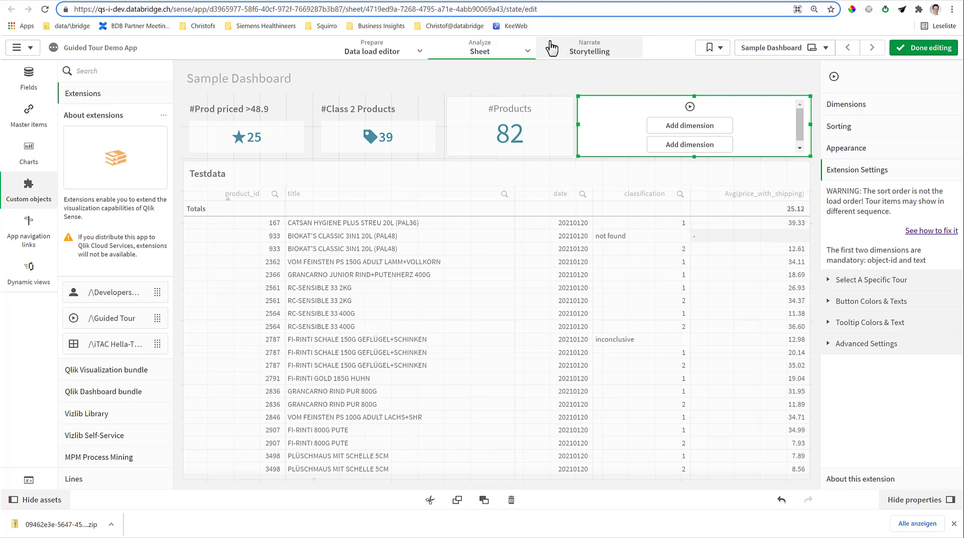
type("/options/deve")
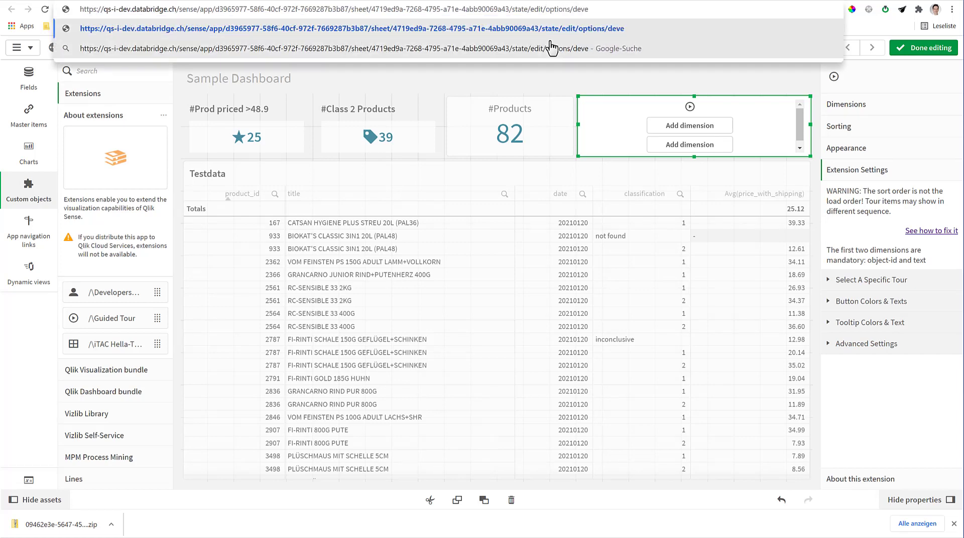
type("loper")
key("Return")
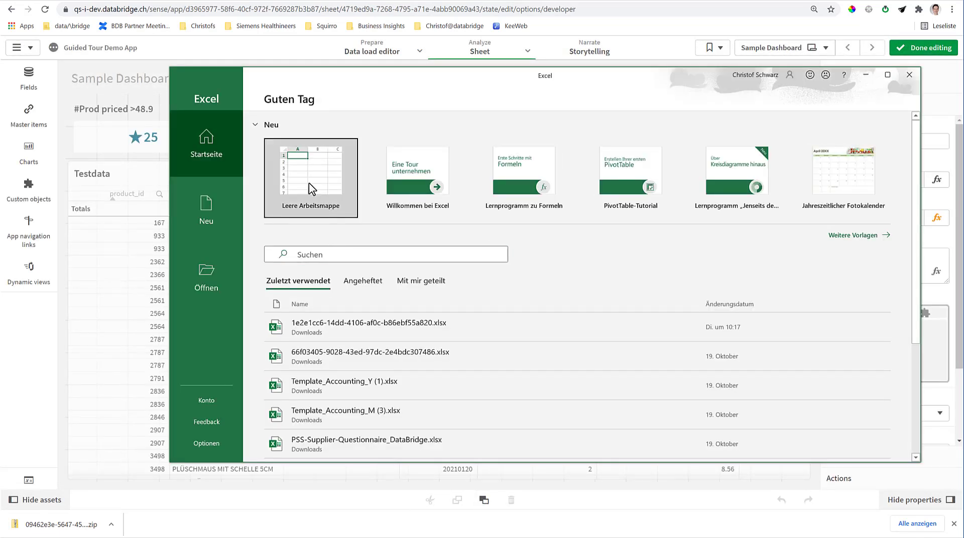
Create a blank Excel workbook with headers objid in A1 and html in B1
left_click(307, 182)
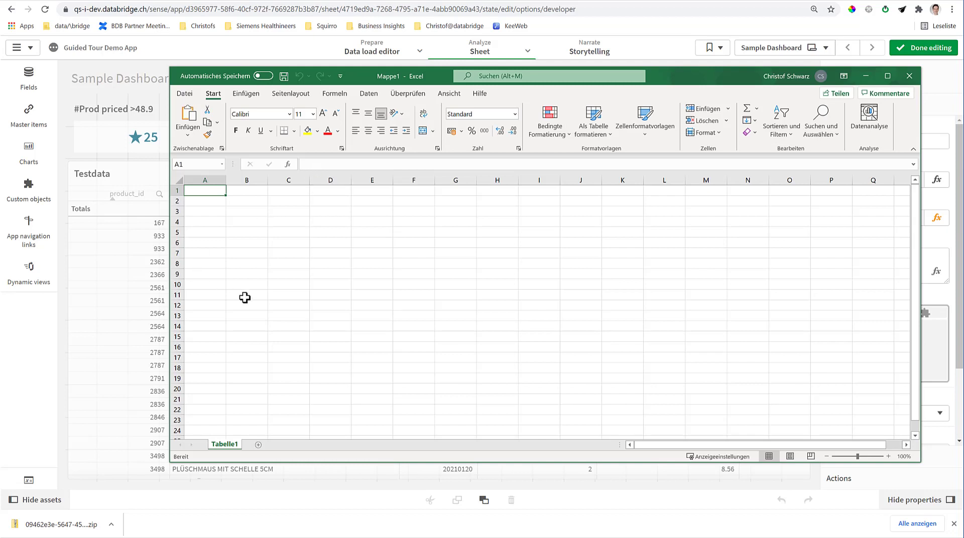
type("objid")
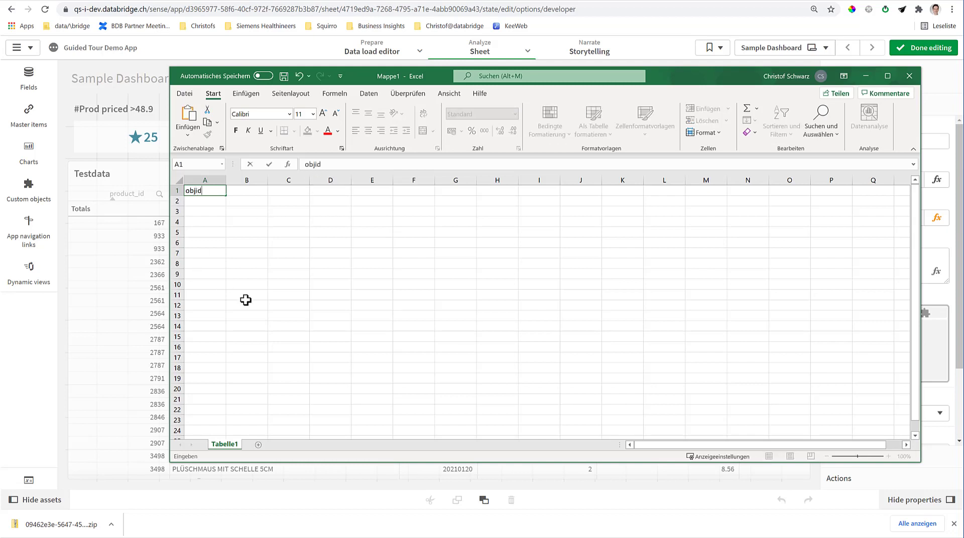
key("Tab")
type("html")
key("Tab")
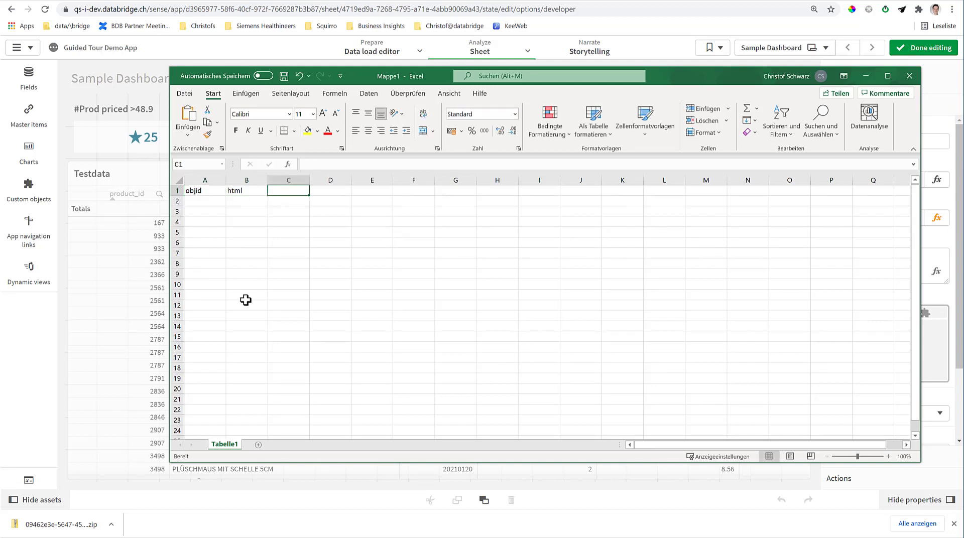
left_click(140, 168)
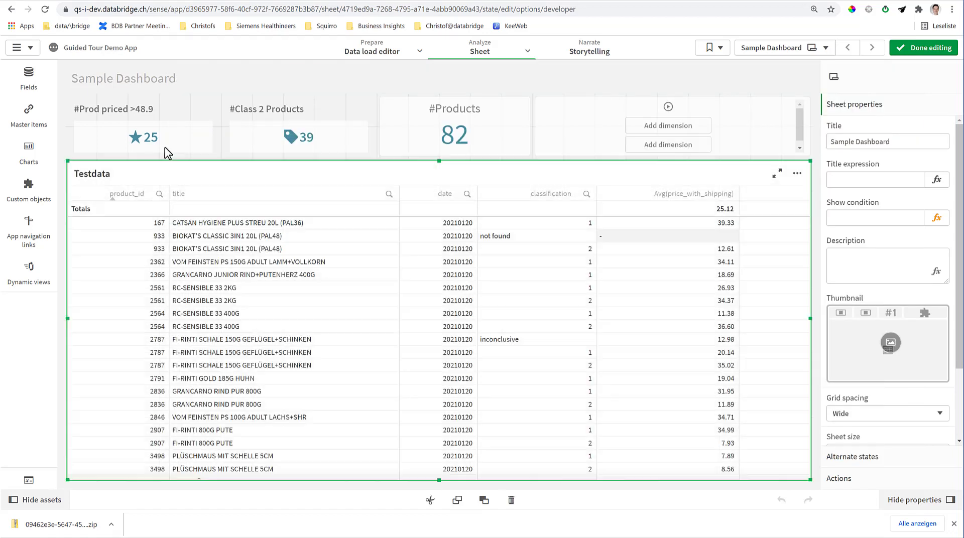
Put the #Class 2 Products KPI's object ID KZdw in A2 with text 'This is a KPI object .' in B2
right_click(310, 147)
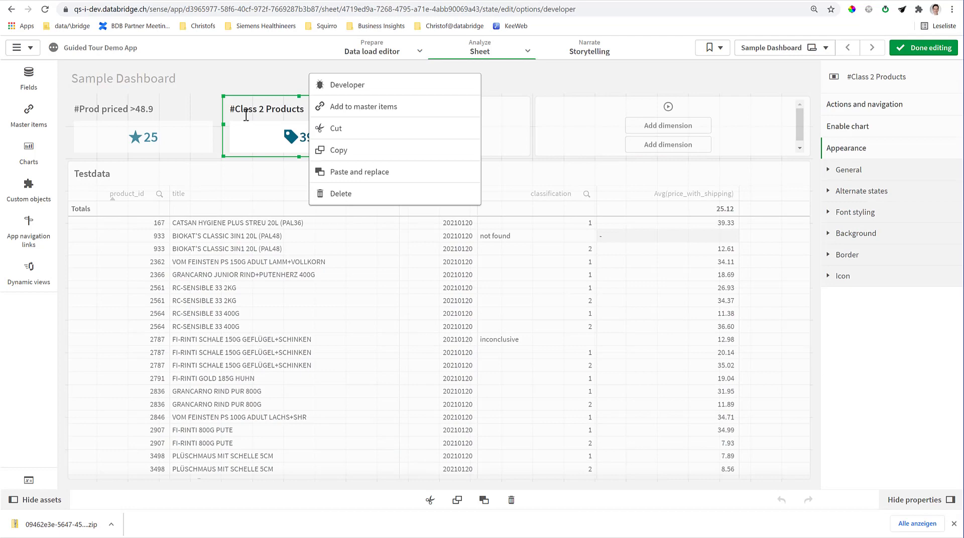
left_click(355, 93)
double_click(505, 231)
key("ctrl+c")
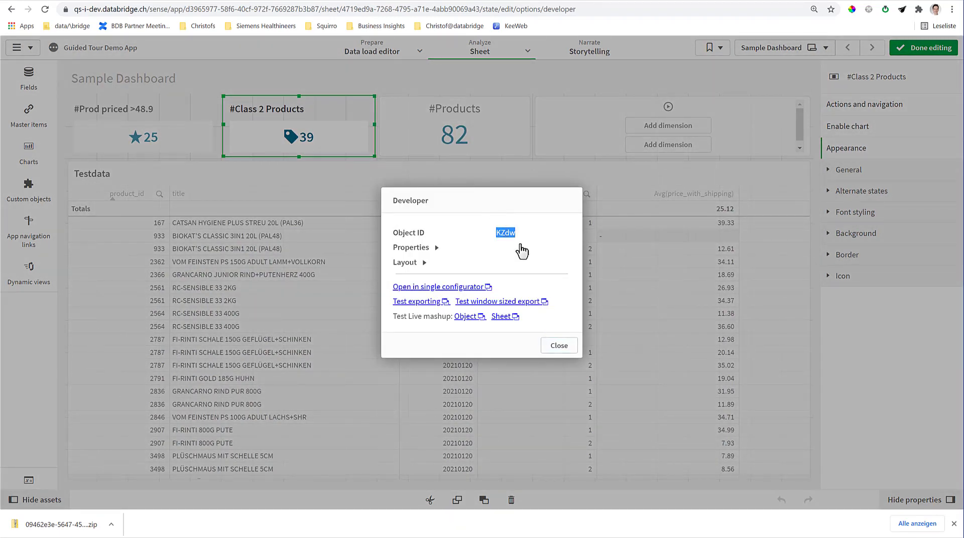
key("alt+Tab")
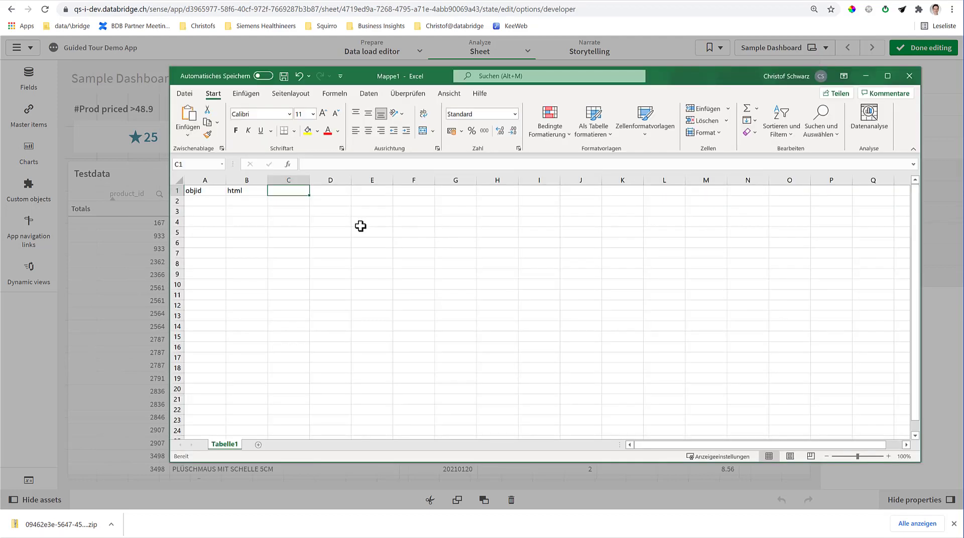
left_click(214, 201)
key("ctrl+v")
left_click(252, 201)
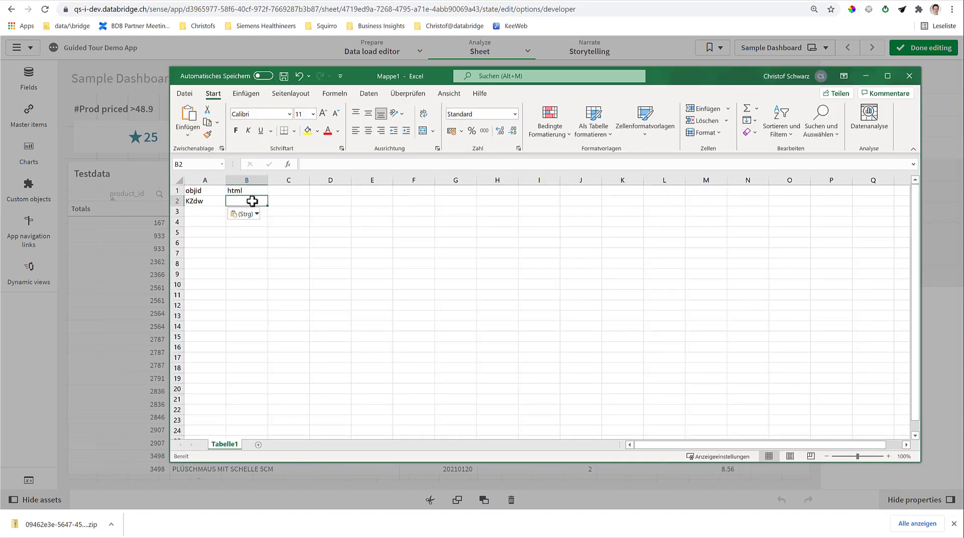
type("This is a KPI obje")
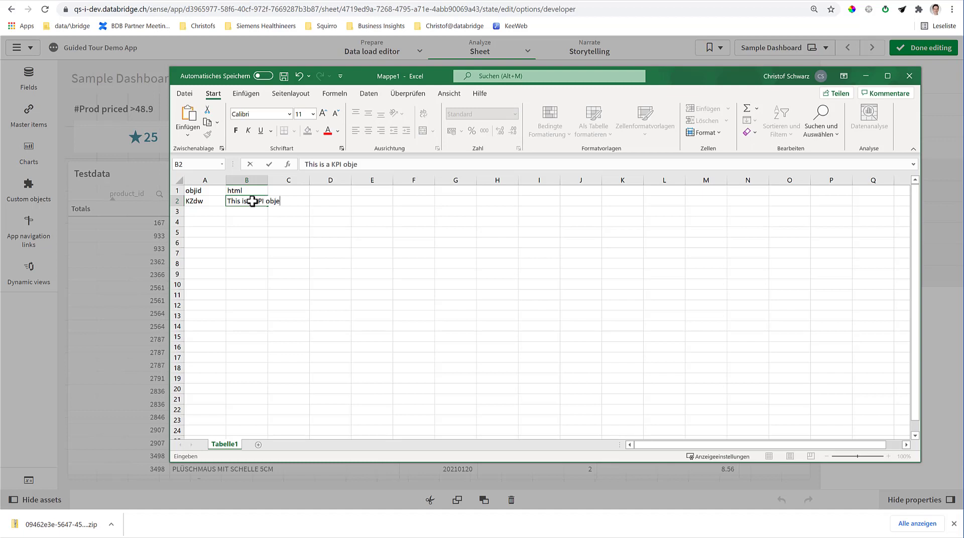
type("ct .")
key("Return")
key("Left")
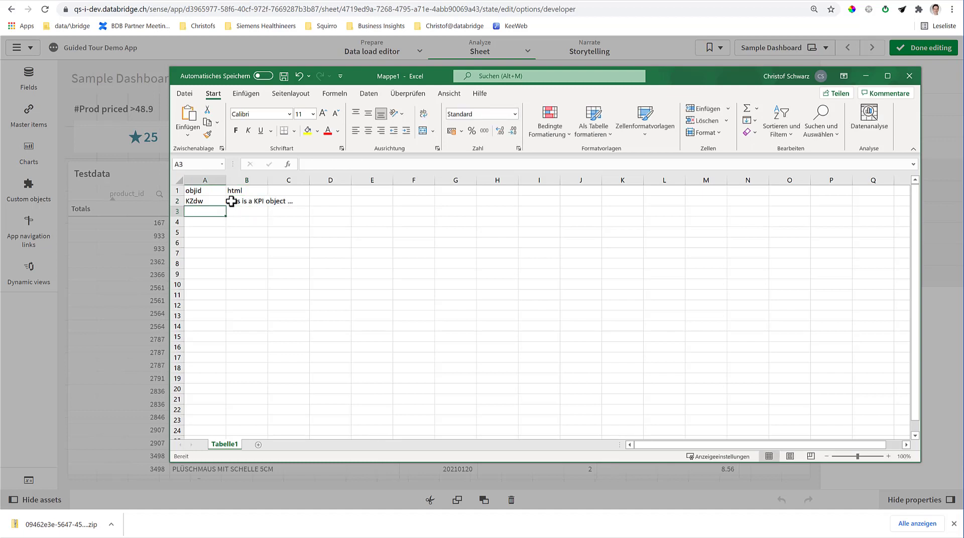
key("alt+Tab")
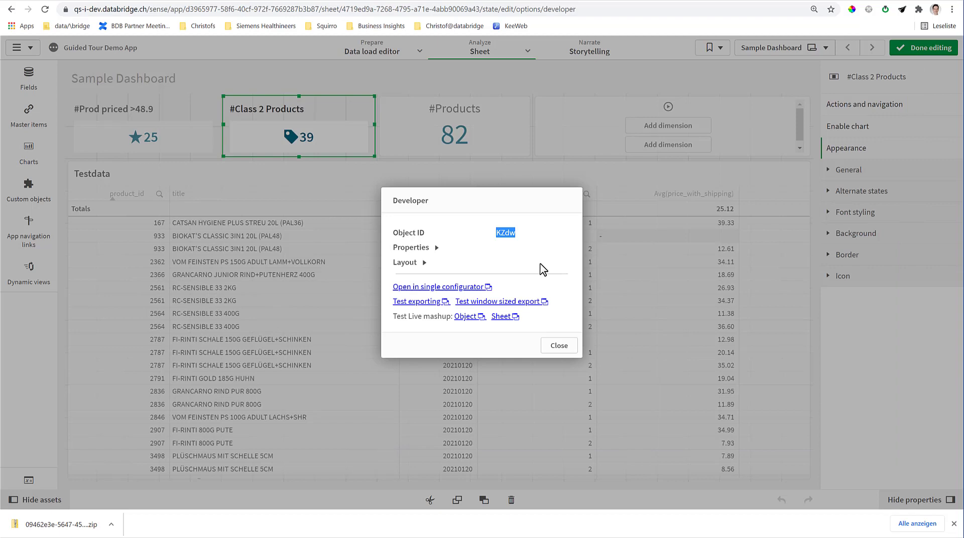
left_click(558, 345)
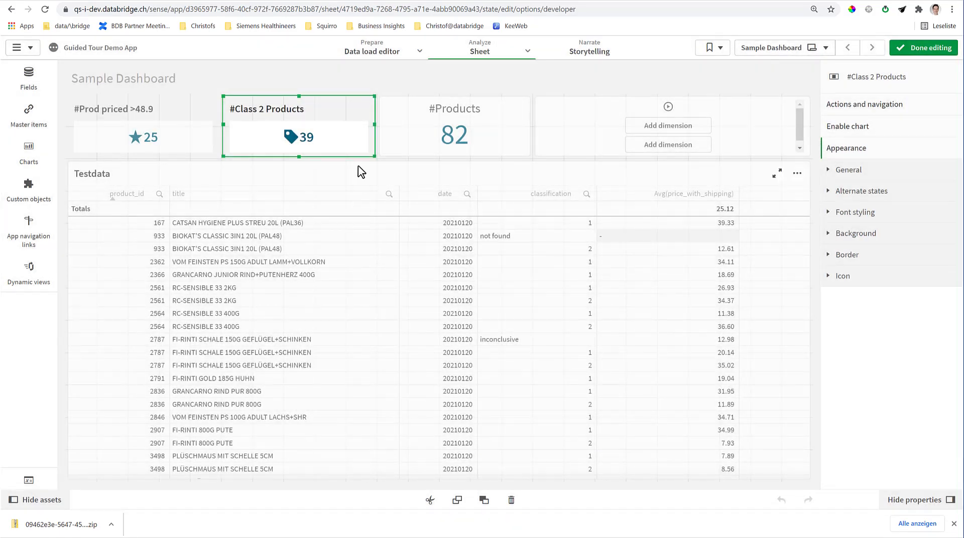
Copy the Testdata table's object ID bZEGA from its Developer details into cell A3
right_click(360, 172)
left_click(392, 146)
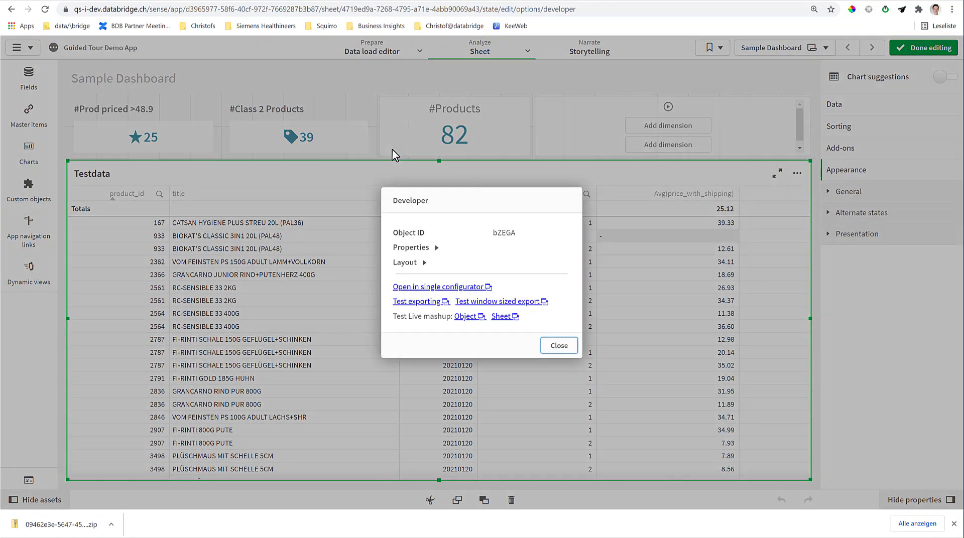
double_click(506, 233)
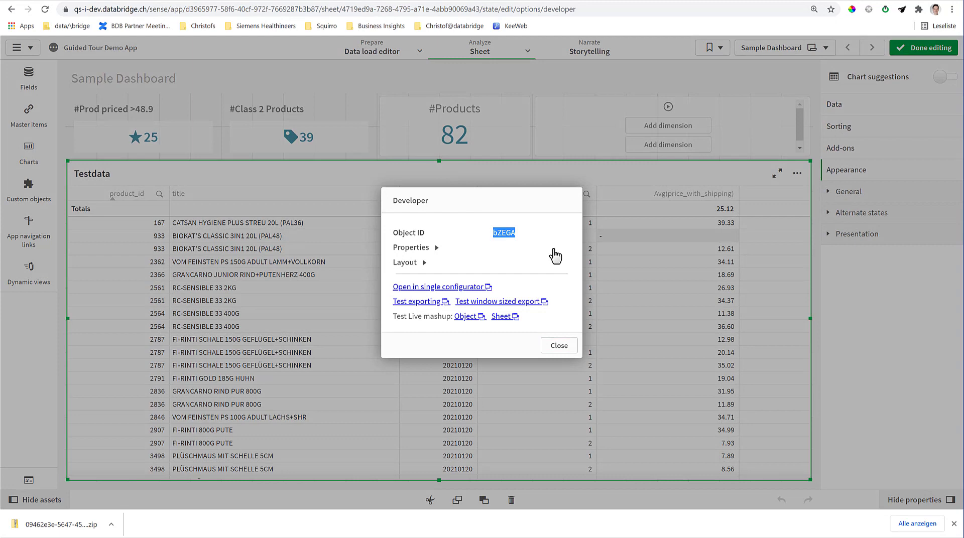
key("ctrl+c")
key("alt+Tab")
key("ctrl+v")
left_click(255, 211)
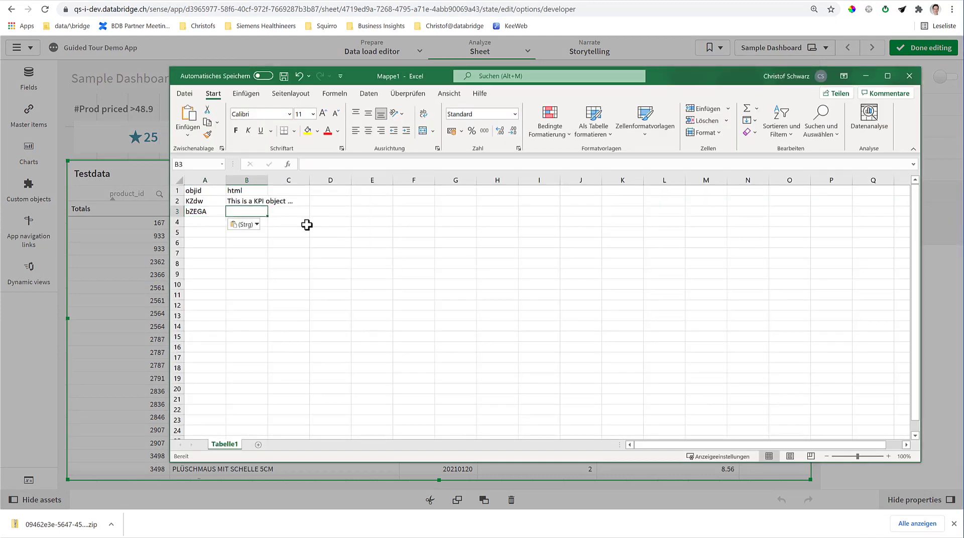
left_click(144, 156)
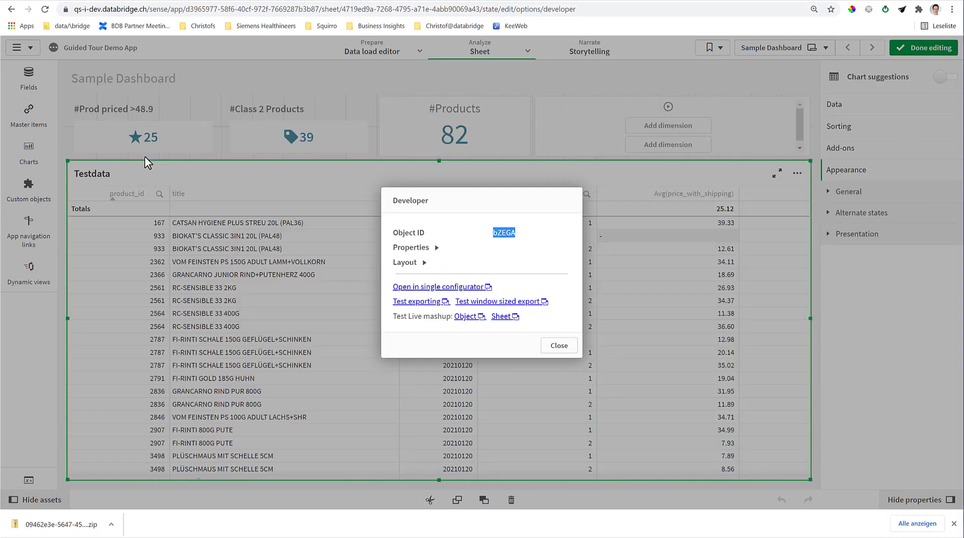
left_click(559, 347)
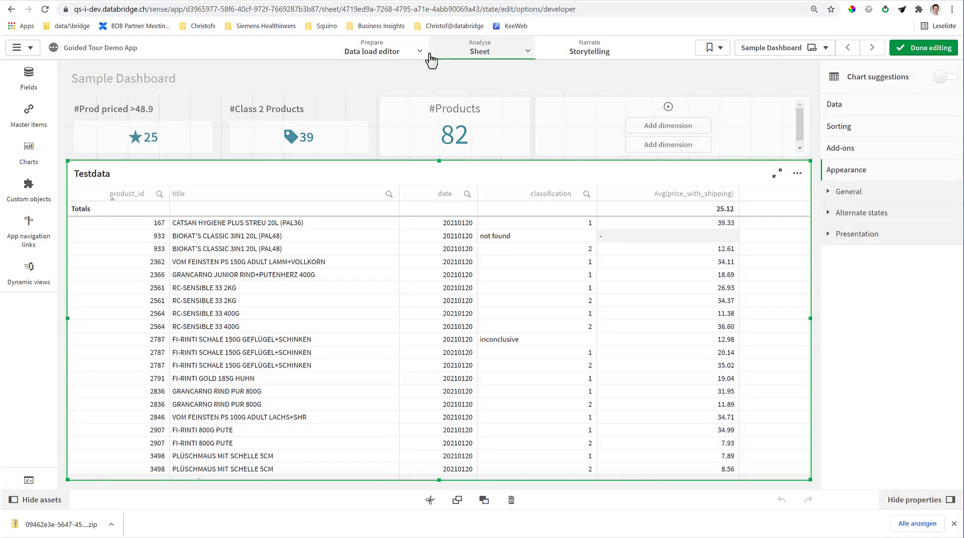
left_click(422, 51)
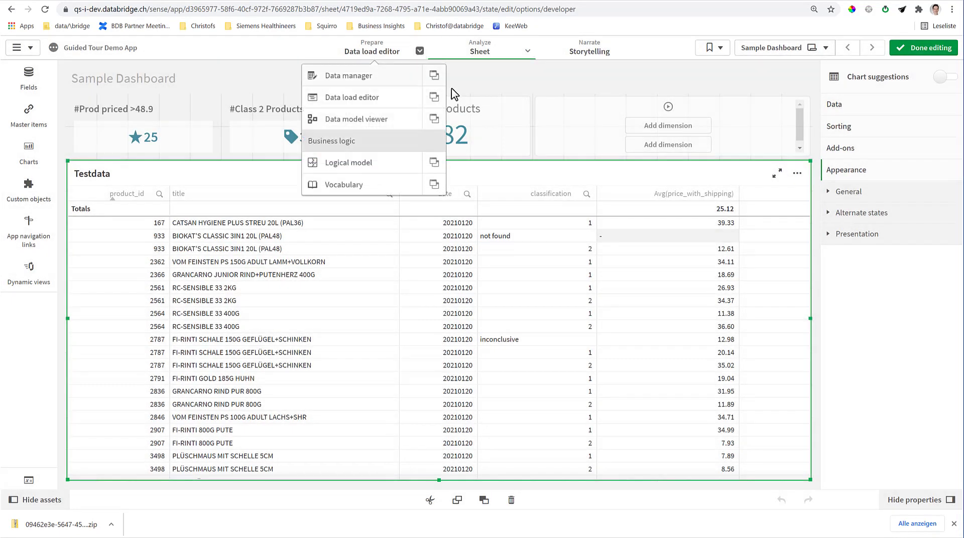
left_click(437, 126)
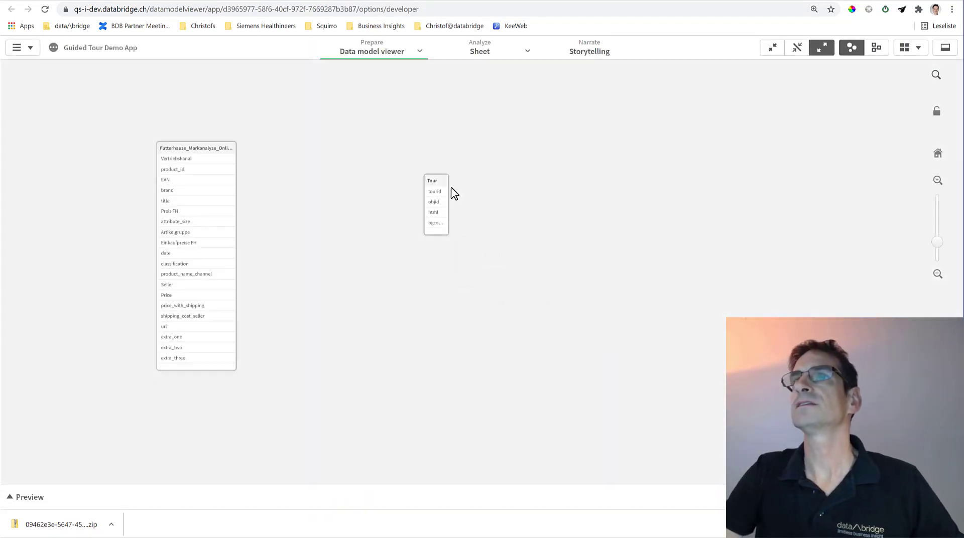
left_click(441, 186)
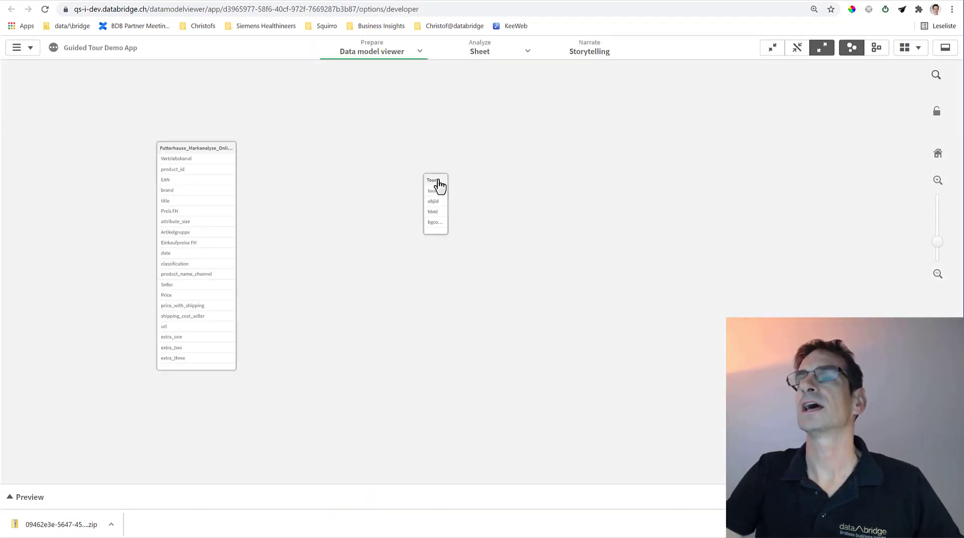
left_click(37, 500)
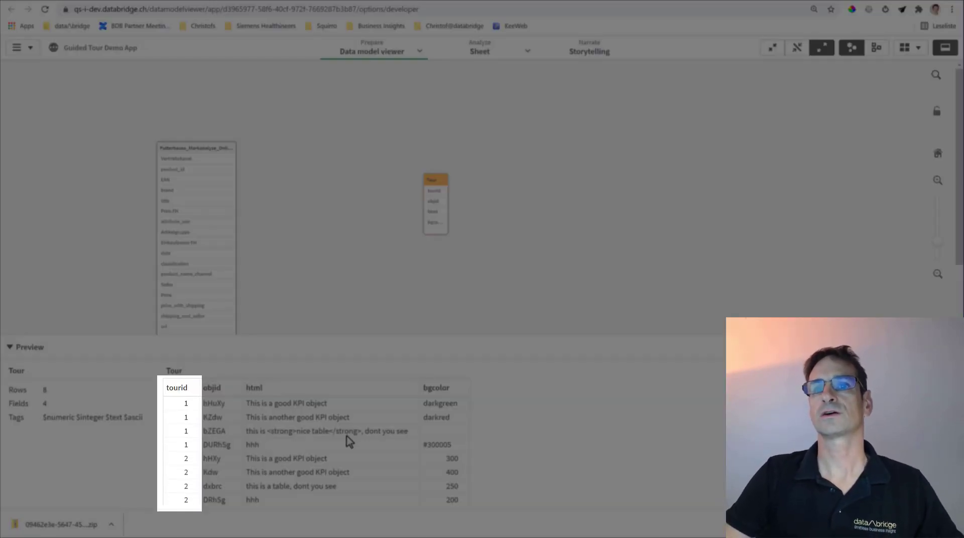
left_click(197, 460)
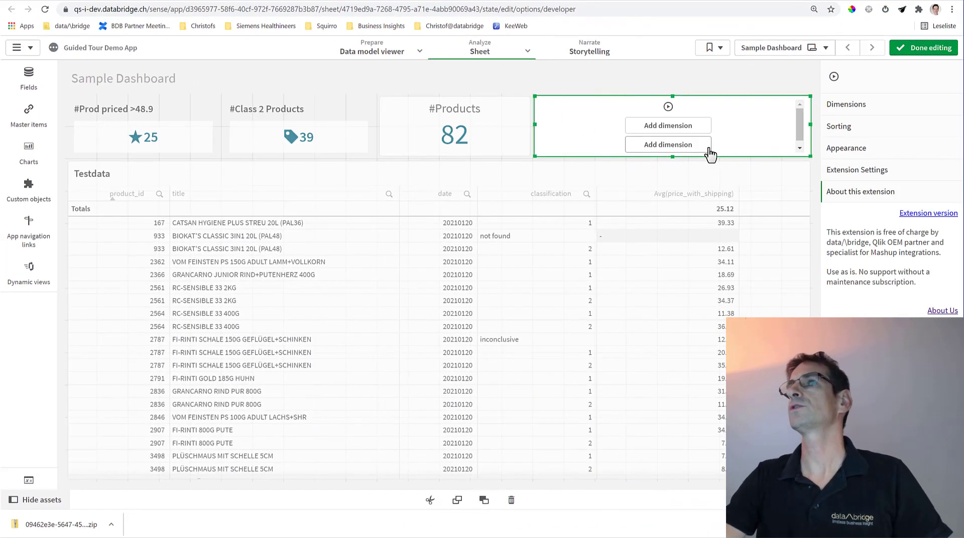
Add objid as the first and html as the second dimension of the Guided Tour object
left_click(682, 126)
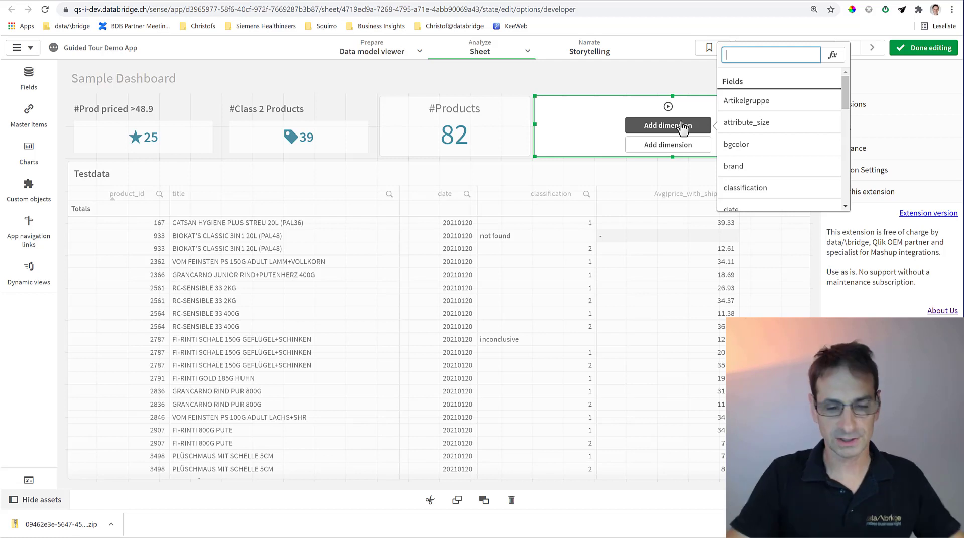
type("obj")
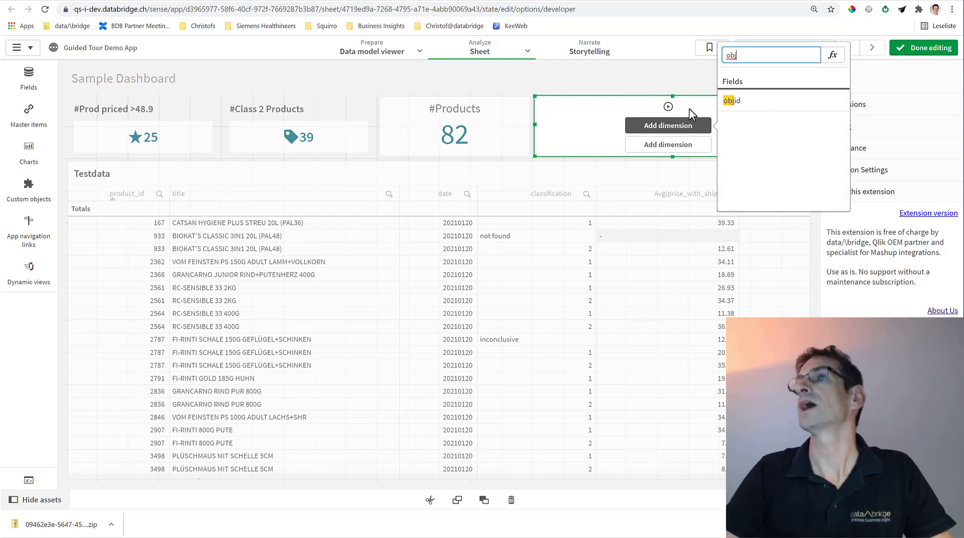
left_click(732, 101)
left_click(657, 147)
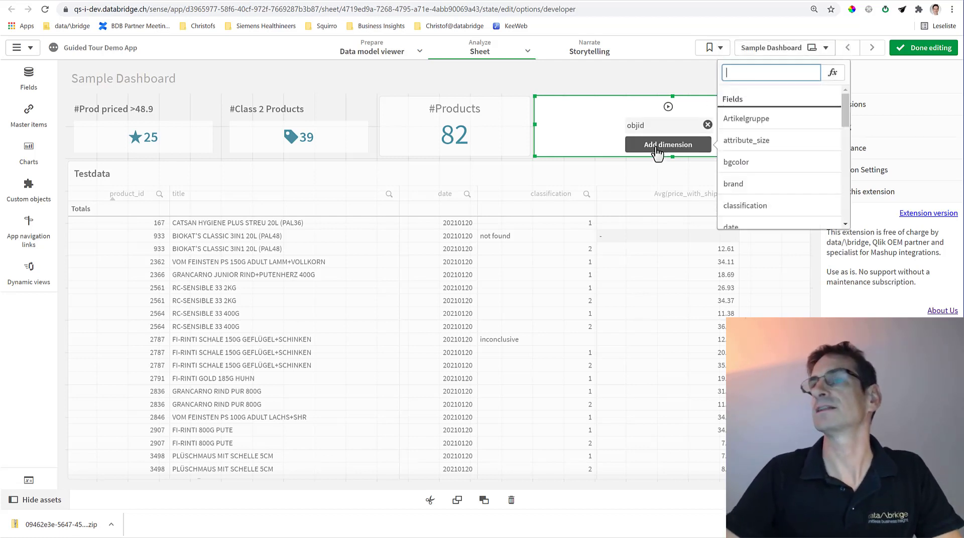
type("htm")
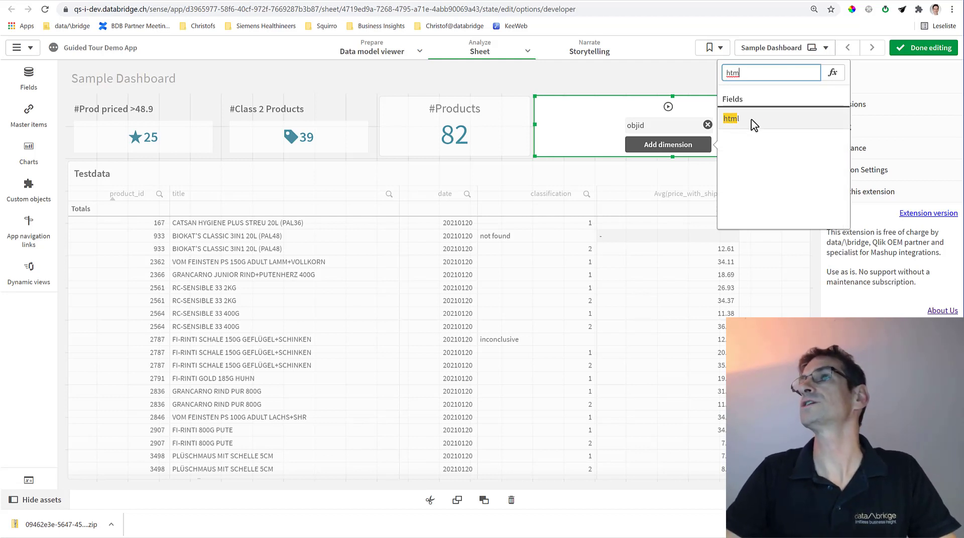
left_click(752, 119)
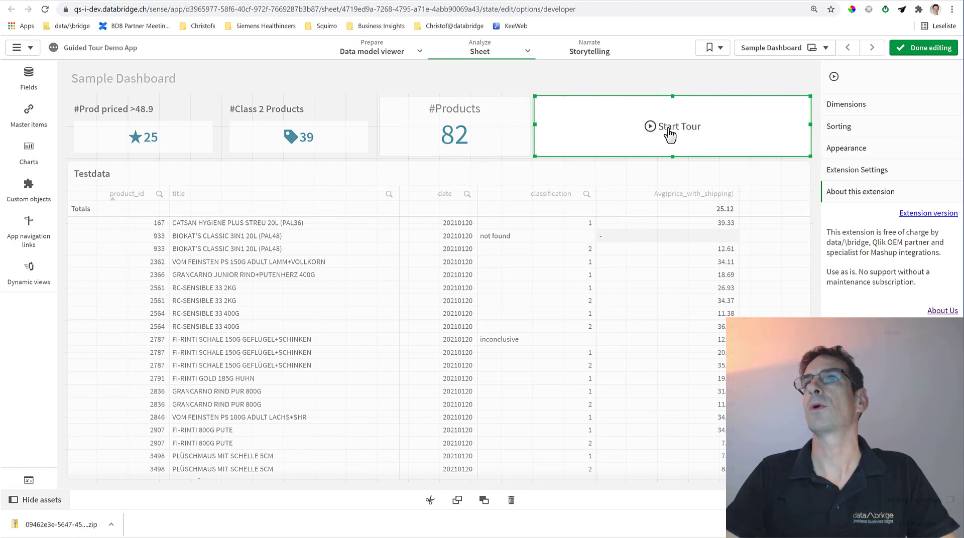
Start the tour and step through #Products and #Prod priced to #Class 2 Products, then finish
left_click(670, 135)
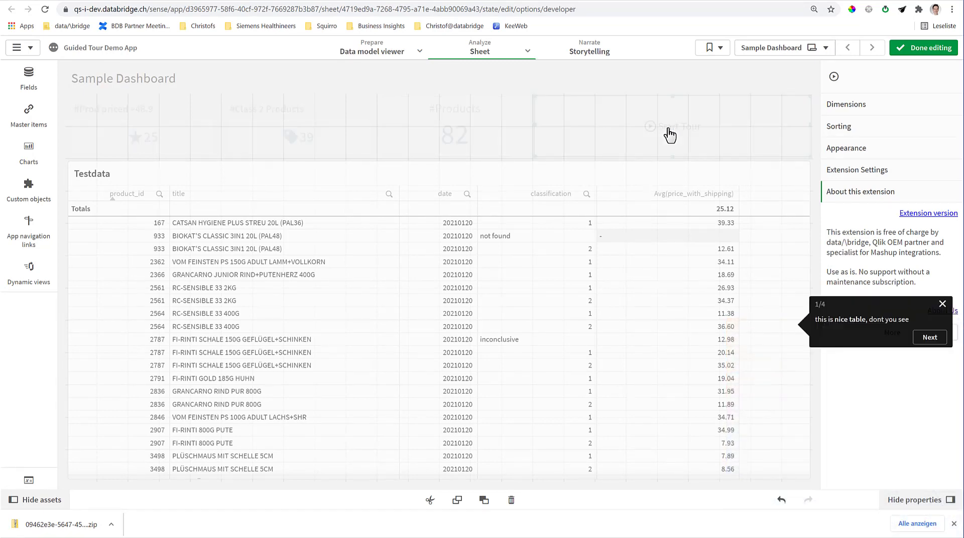
left_click(930, 337)
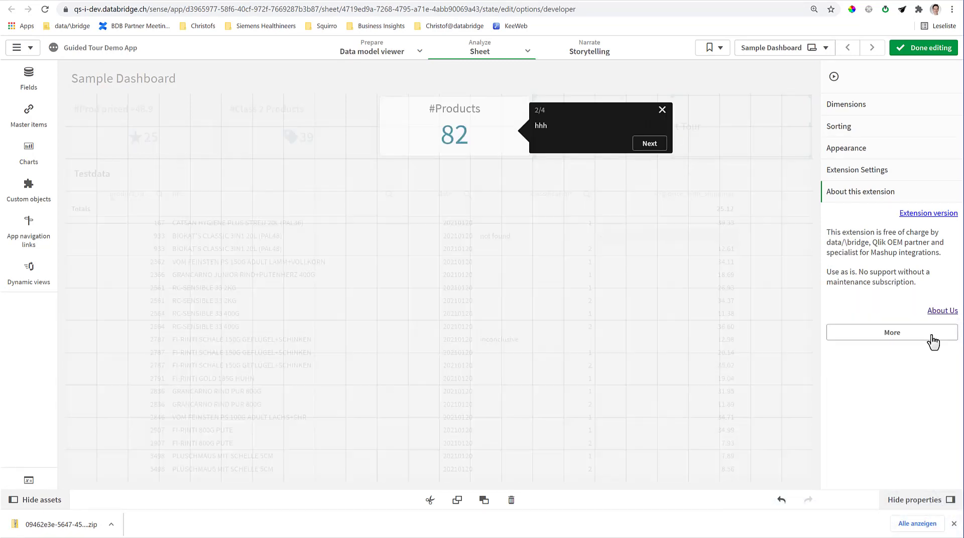
left_click(655, 145)
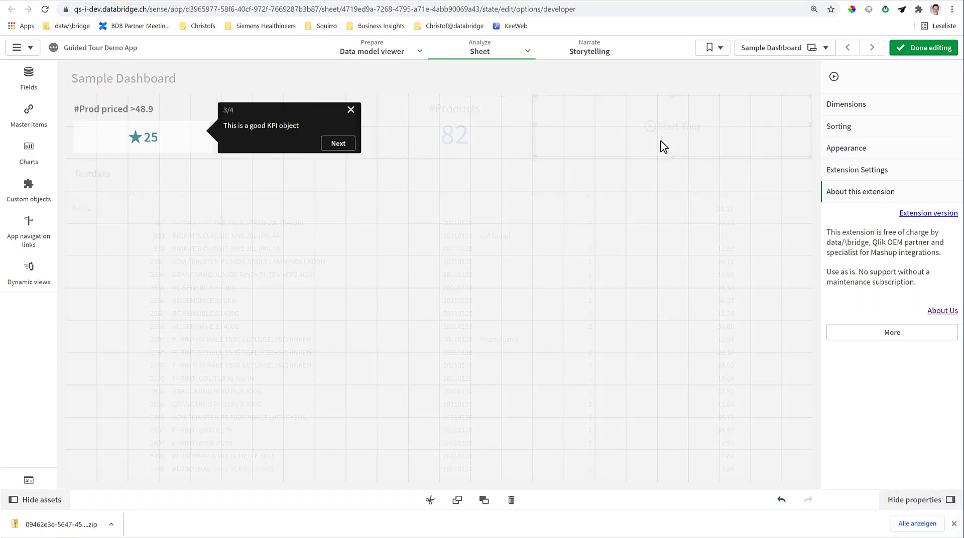
left_click(339, 144)
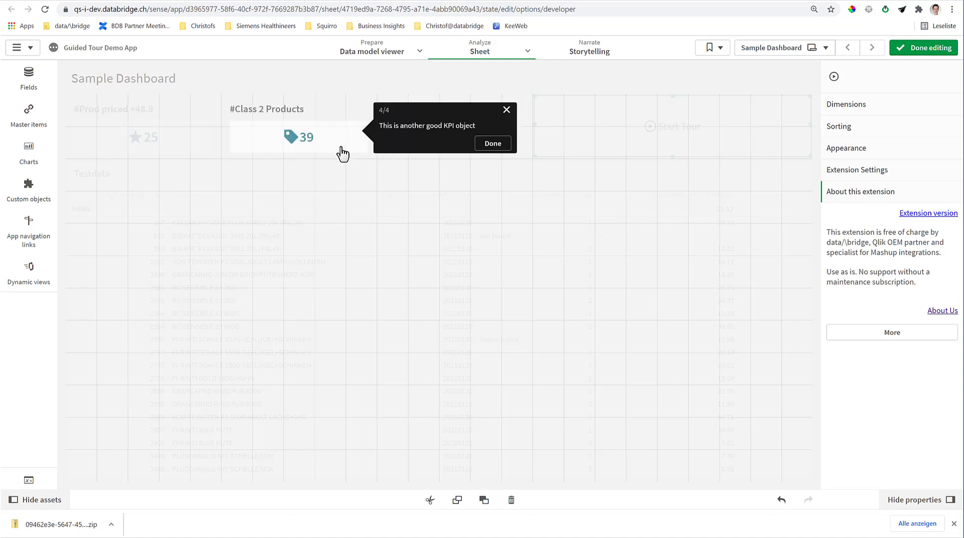
left_click(492, 145)
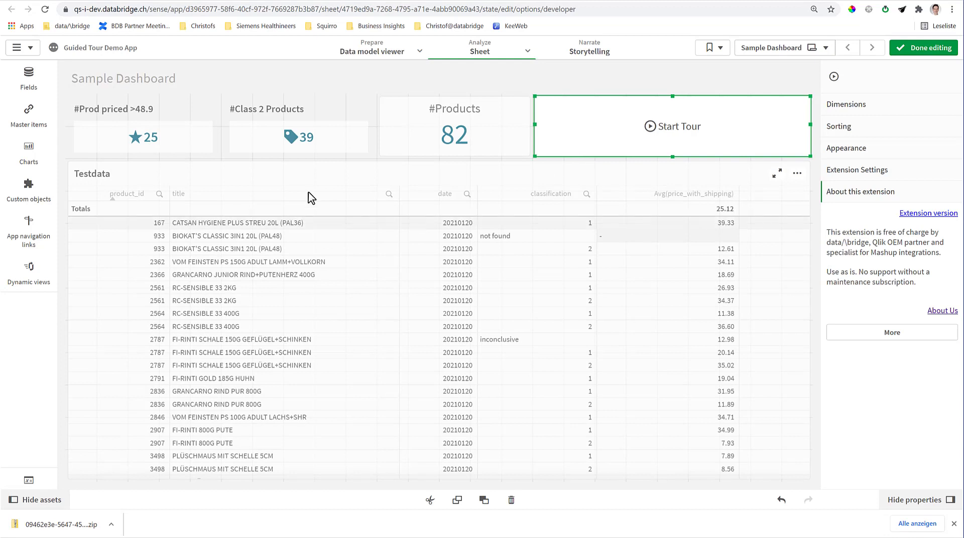
Switch objid sorting from Auto to Custom with alphabetical and numerical sorting unchecked
left_click(856, 171)
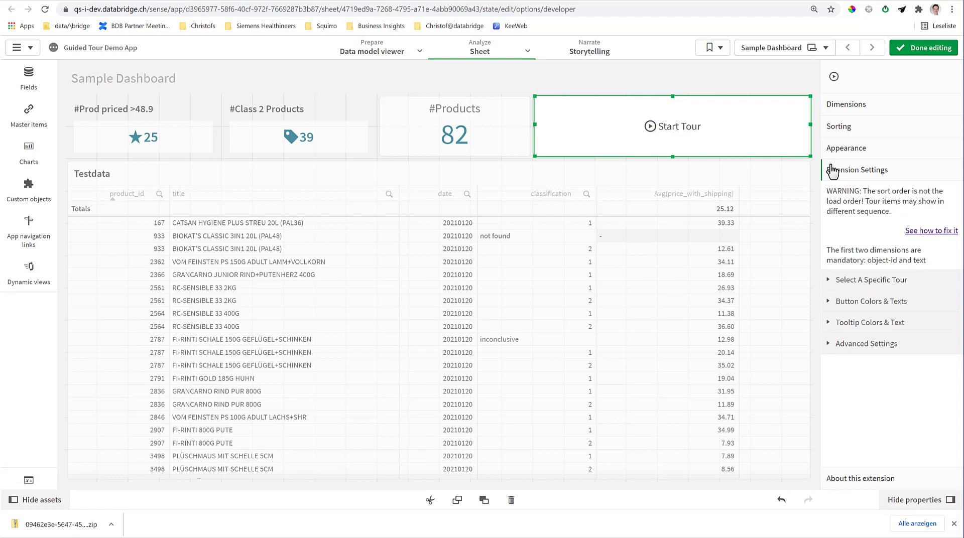
left_click(843, 129)
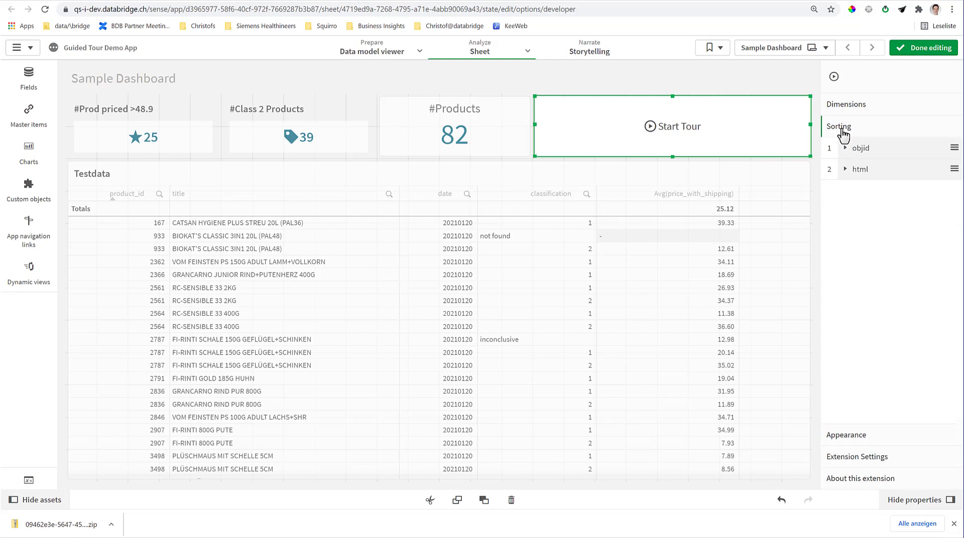
left_click(854, 150)
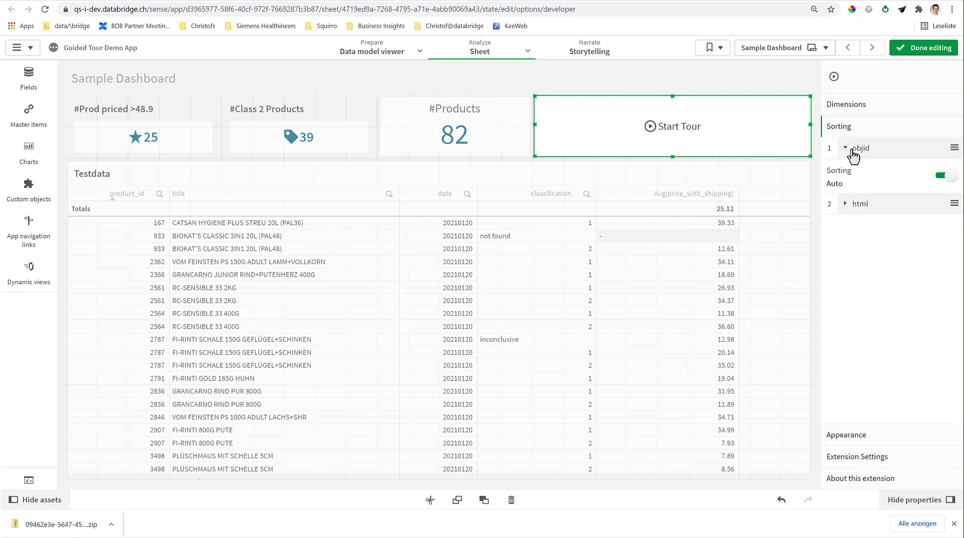
left_click(945, 177)
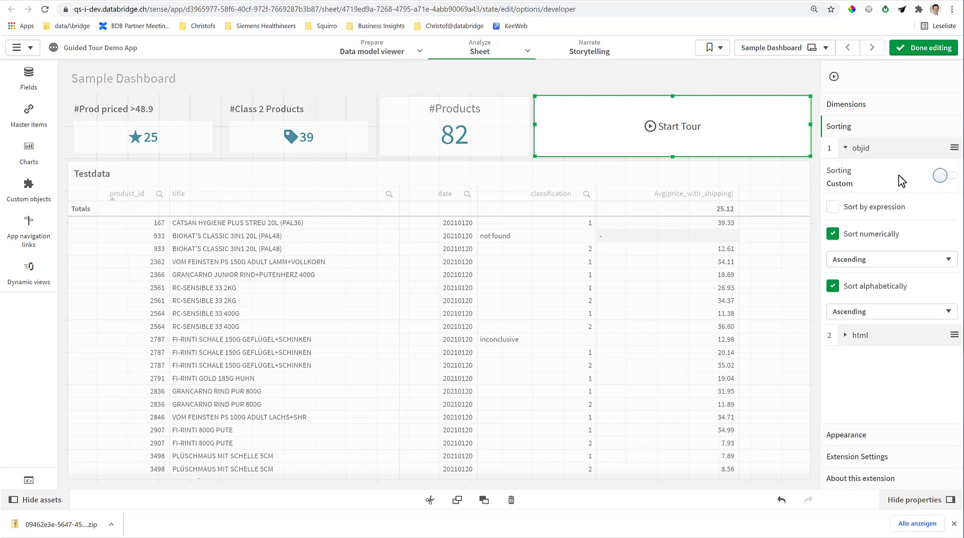
left_click(833, 287)
left_click(834, 235)
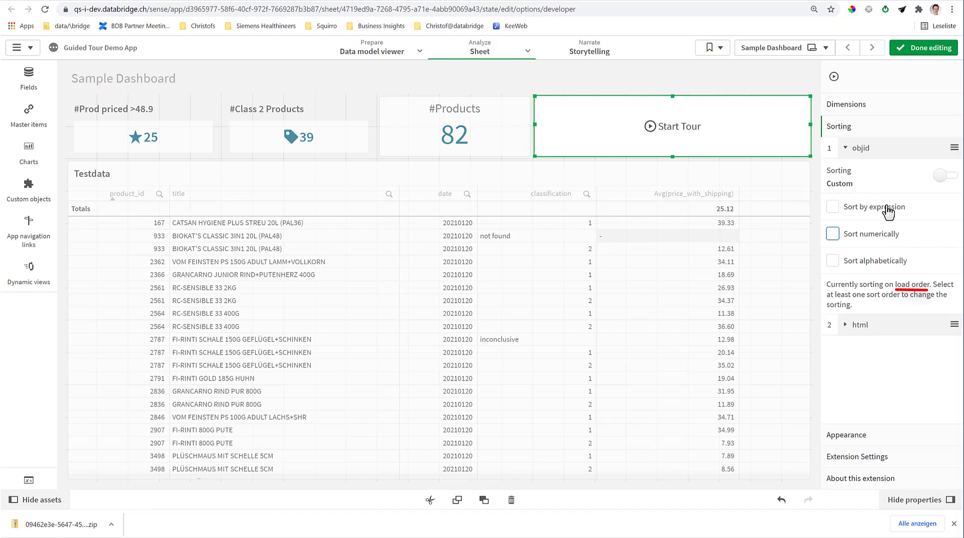
left_click(861, 152)
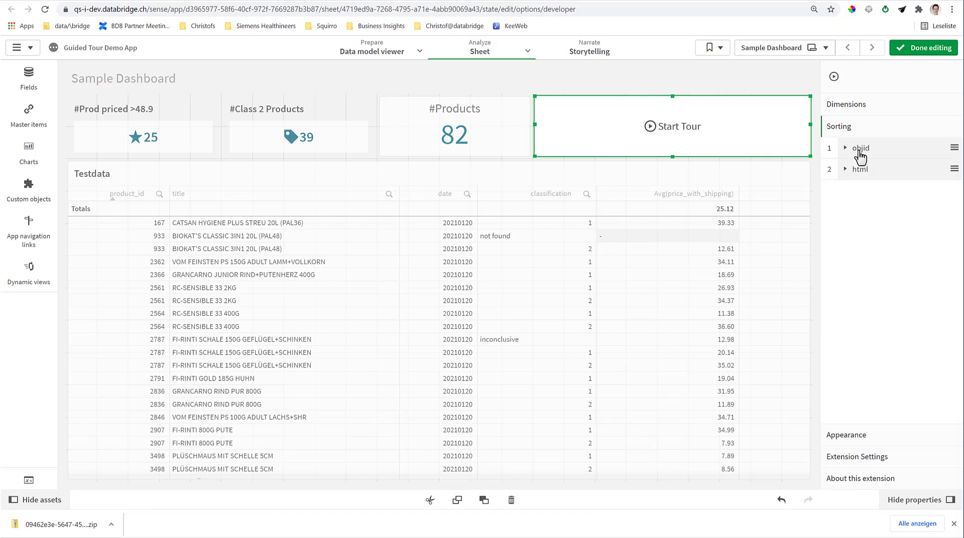
Restrict the tour to field tourid, value 1, under Select A Specific Tour, then exit editing
left_click(861, 459)
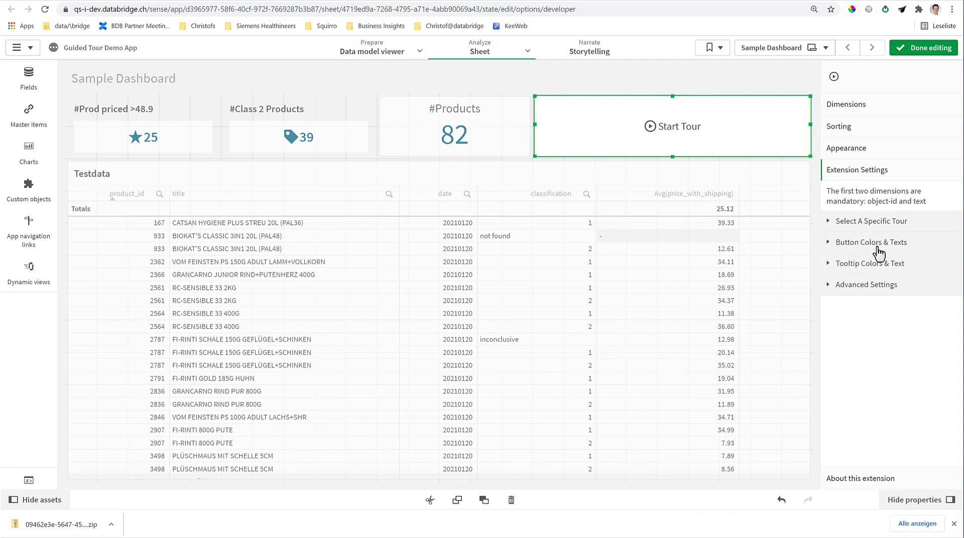
left_click(874, 226)
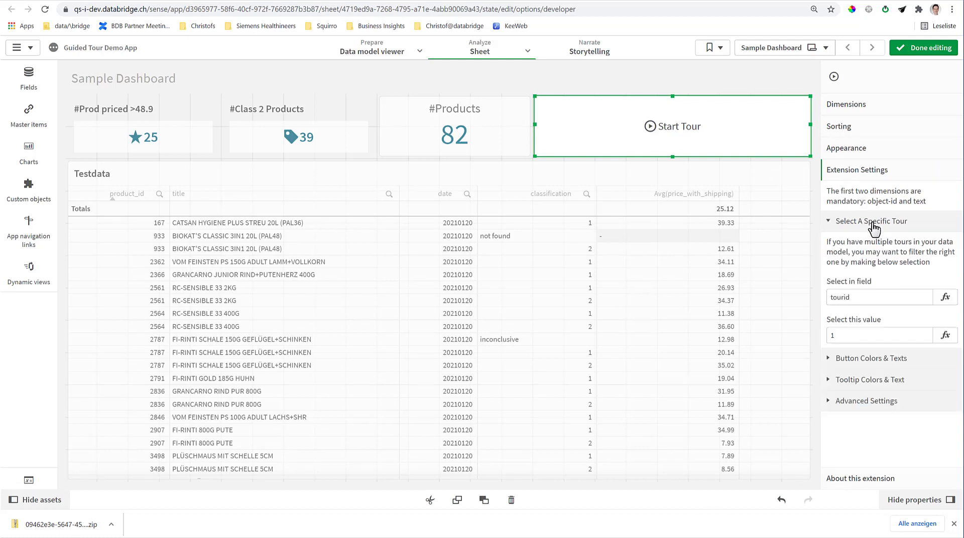
left_click(864, 291)
double_click(867, 300)
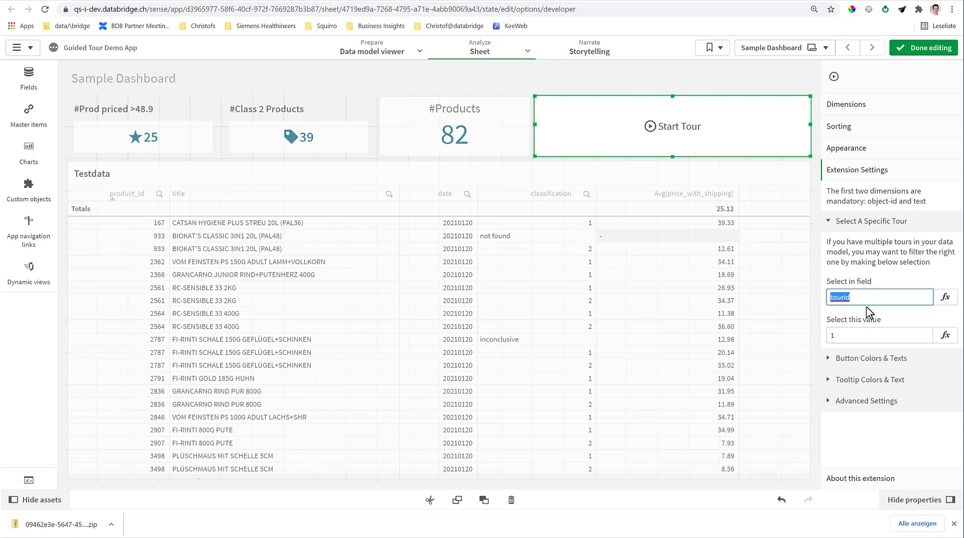
left_click(865, 337)
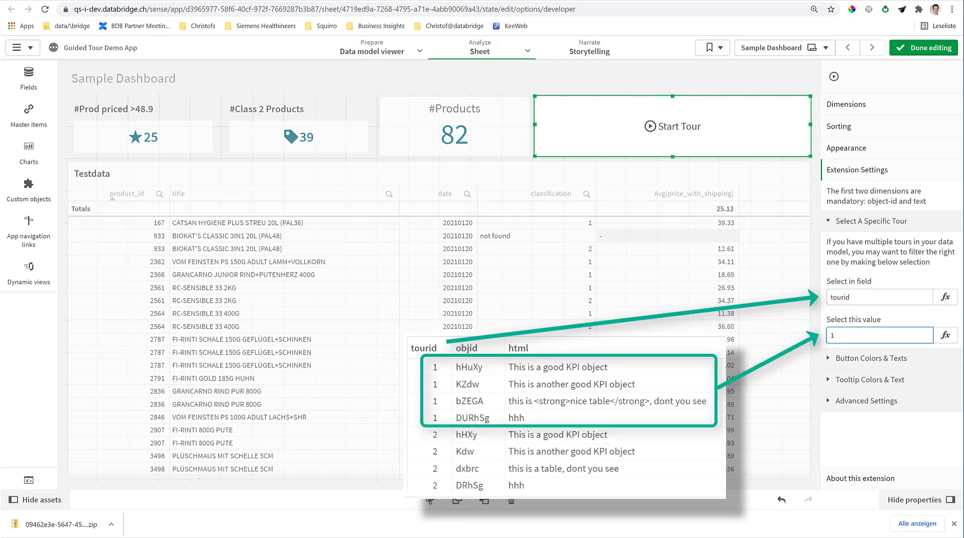
left_click(935, 48)
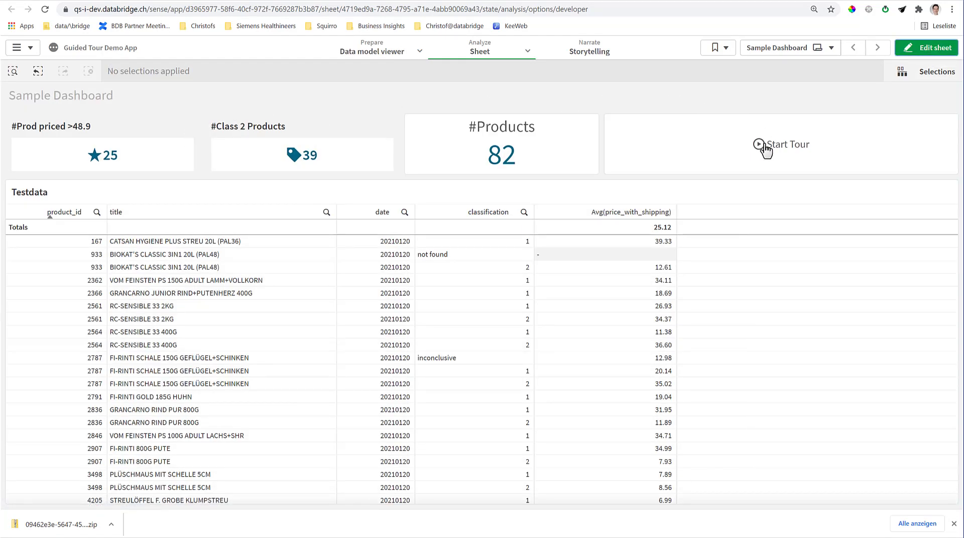
left_click(780, 155)
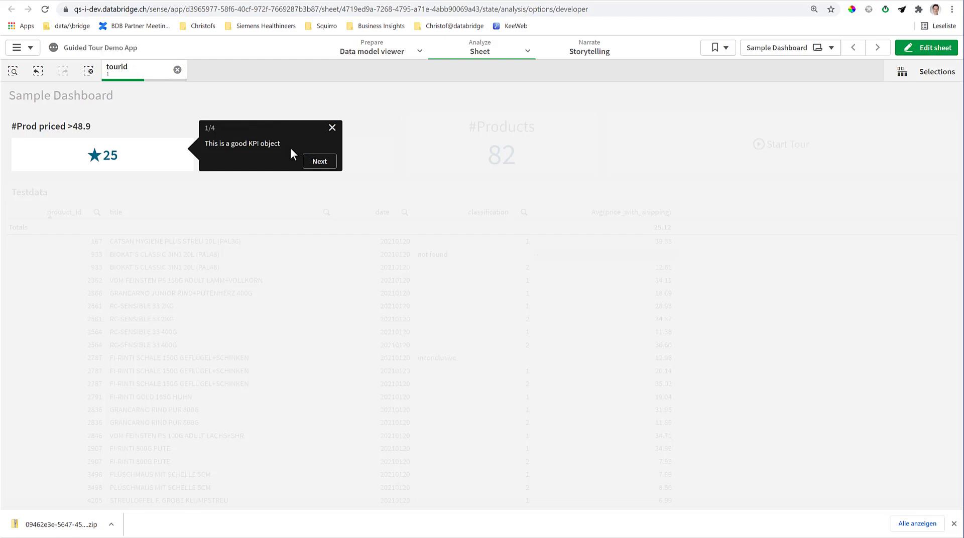
left_click(317, 162)
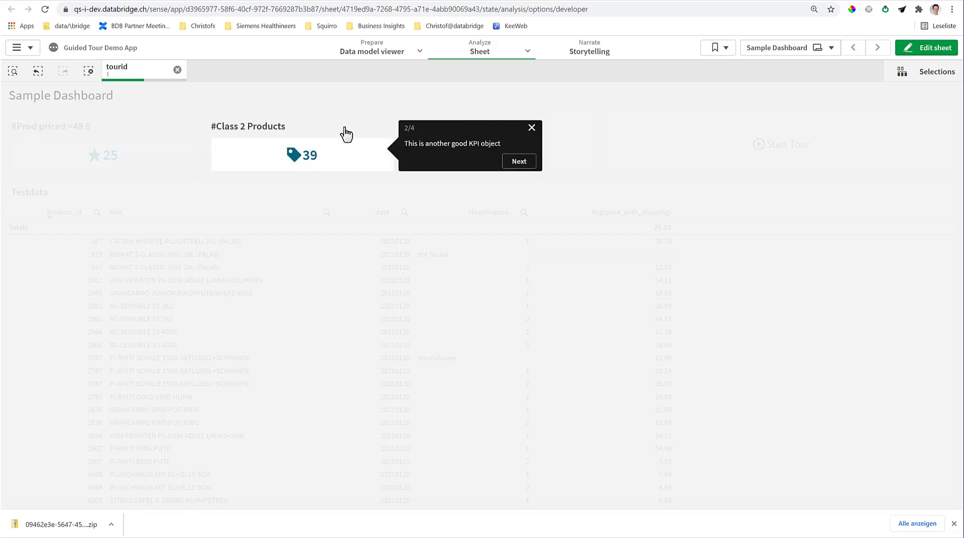
left_click(526, 162)
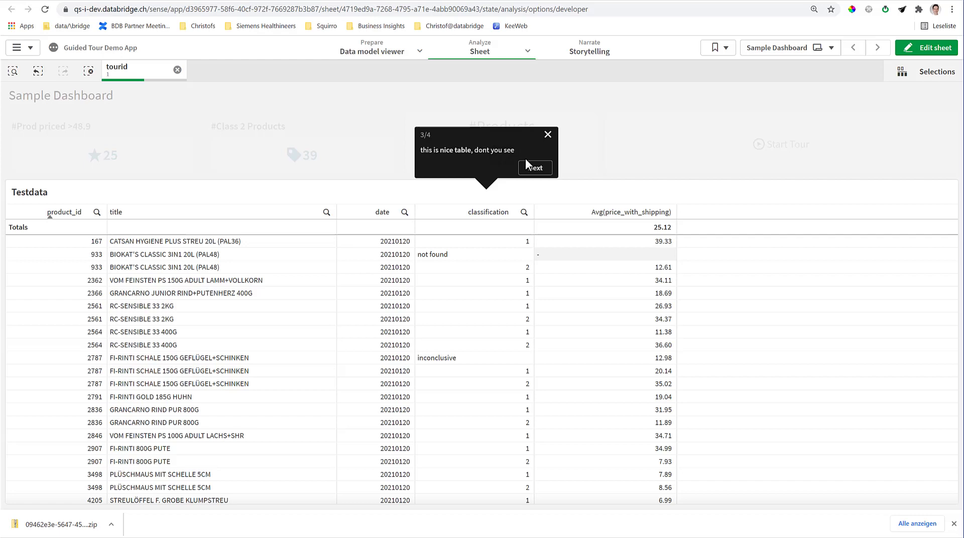
left_click(538, 170)
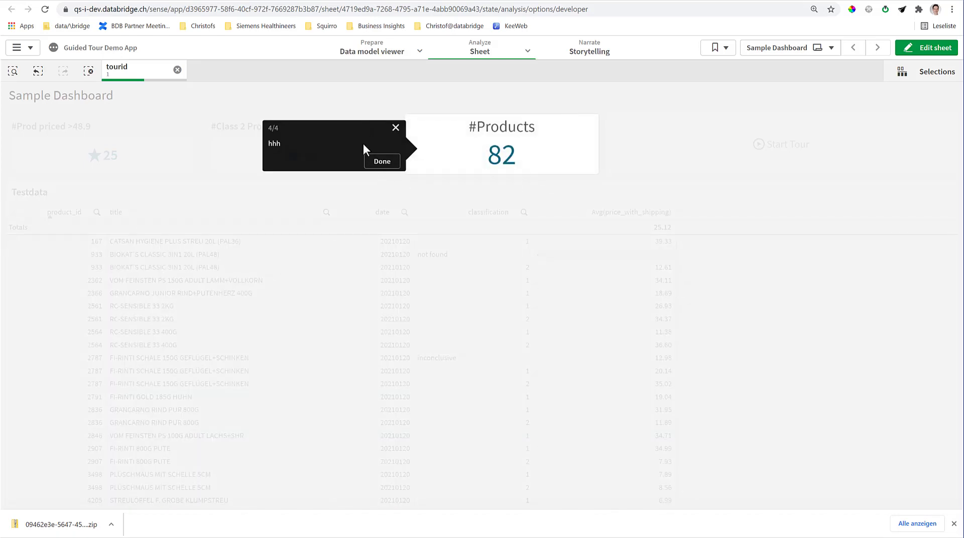
left_click(386, 164)
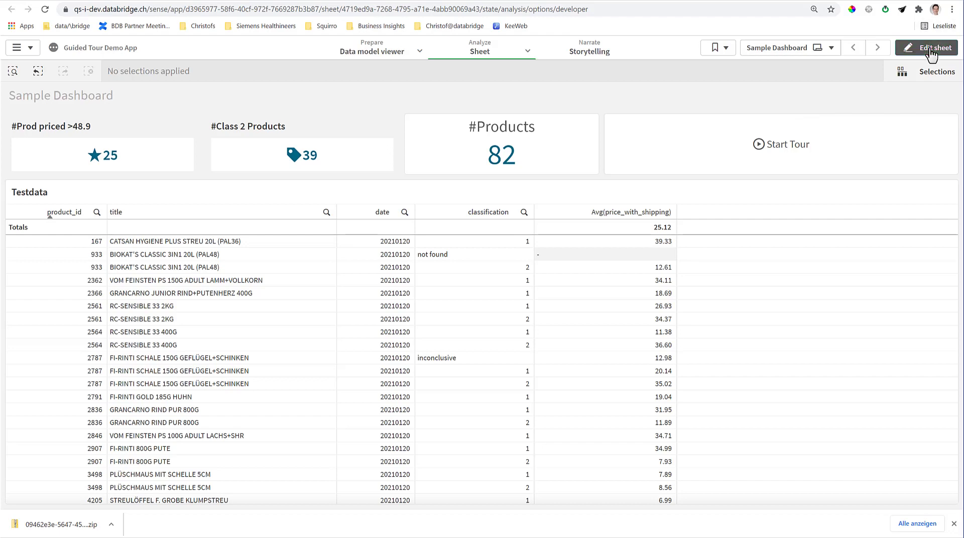
In edit mode, give the tour button a lime background and hide its play icon
left_click(934, 46)
left_click(703, 114)
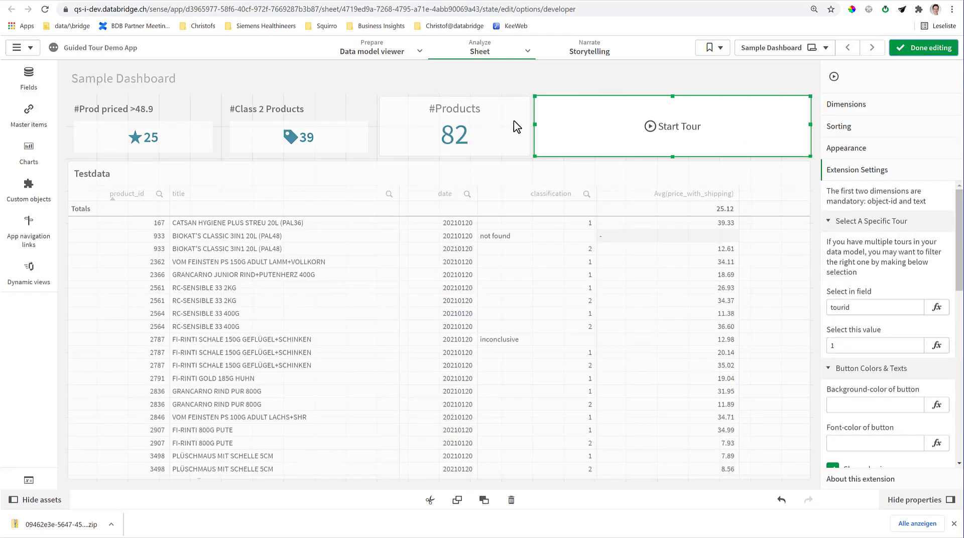
left_click(854, 221)
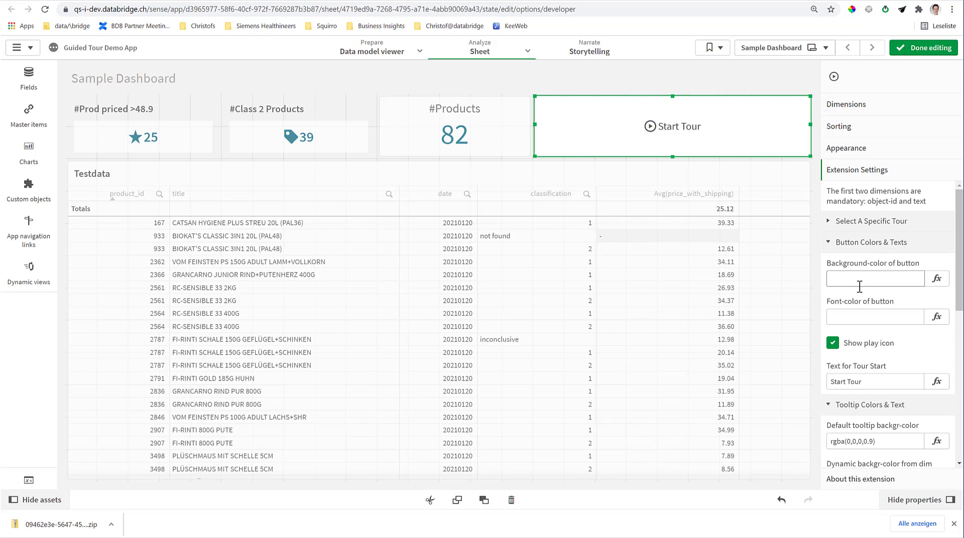
left_click(859, 278)
key("Return")
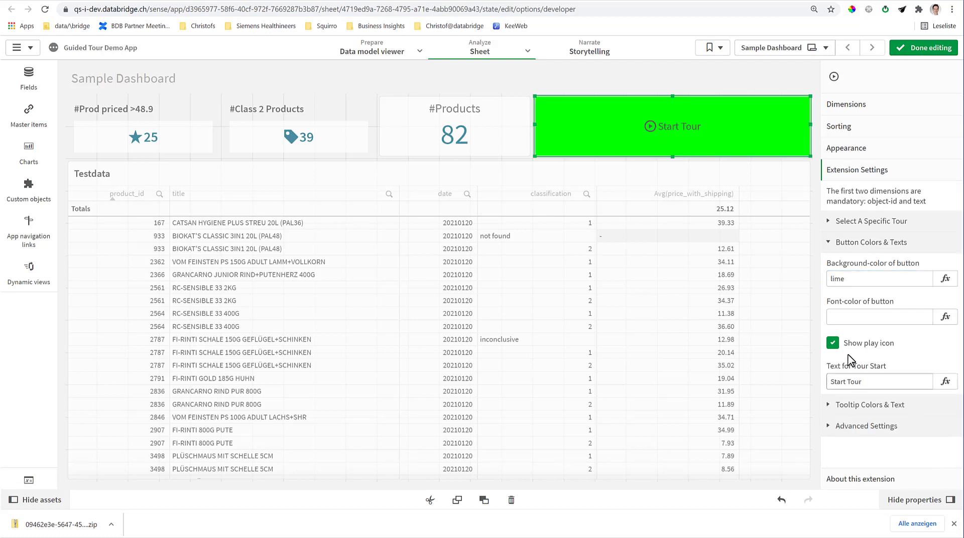
left_click(834, 344)
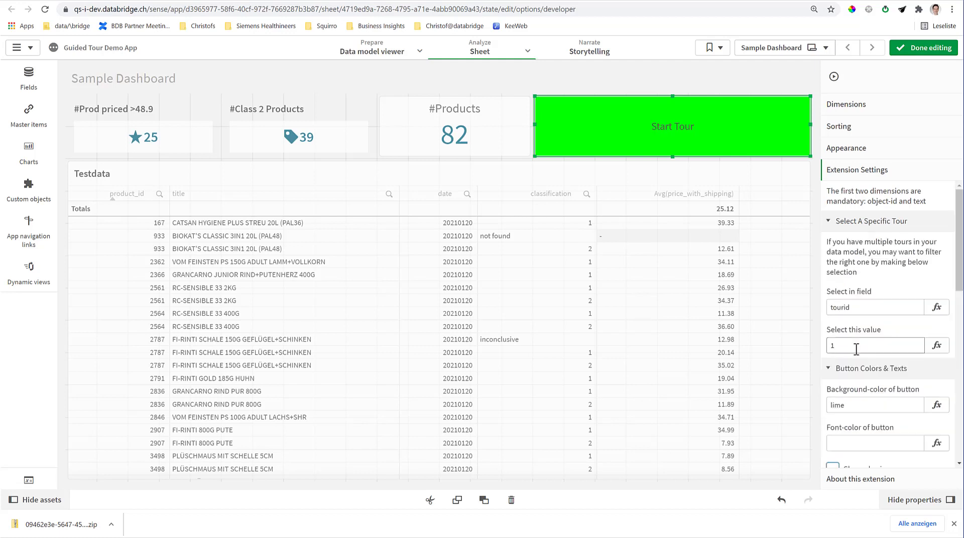
Change the Tour Start button text from Start Tour to Guided Tour
scroll(858, 349, "down", 3)
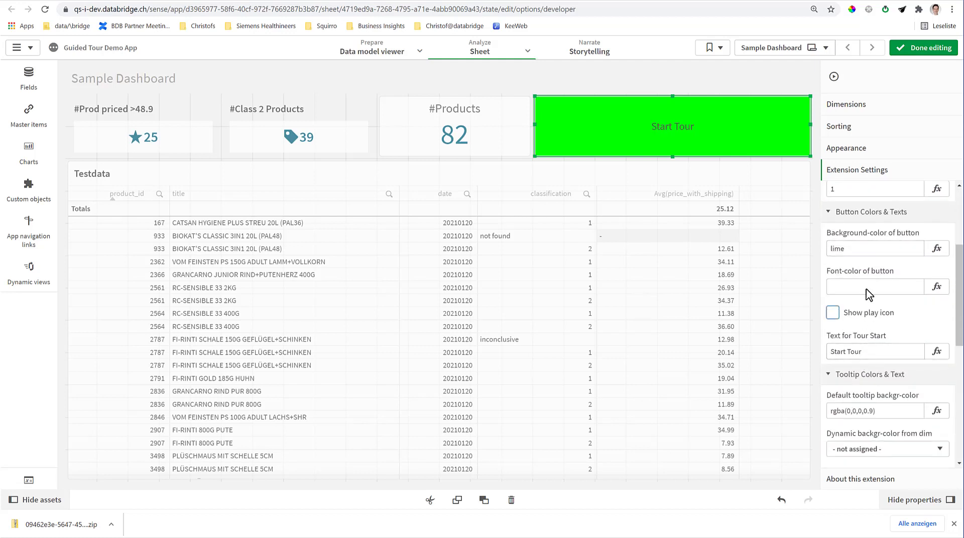
left_click(850, 352)
key("shift+Home")
type("G")
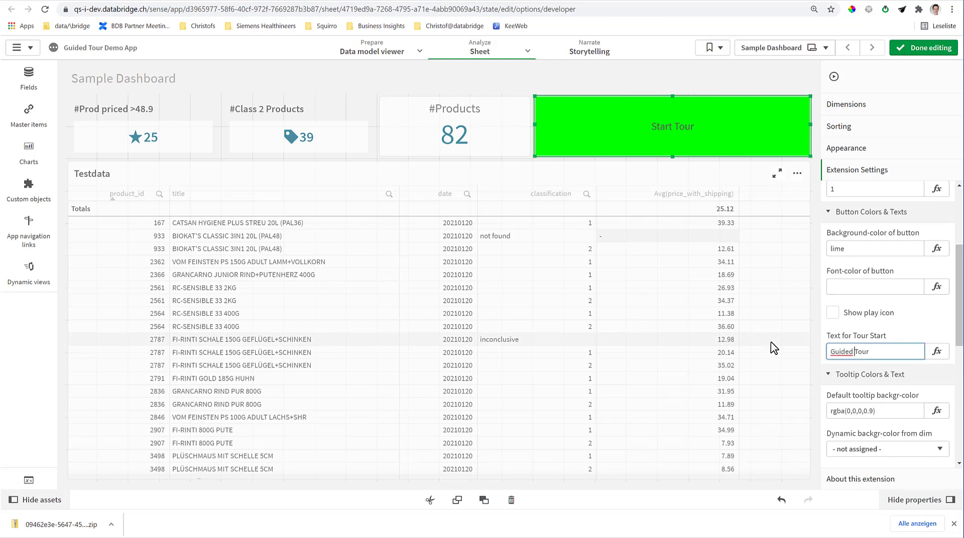
key("Tab")
Replace the default tooltip background colour rgba(0,0,0,0.9) with darkred
left_click(873, 211)
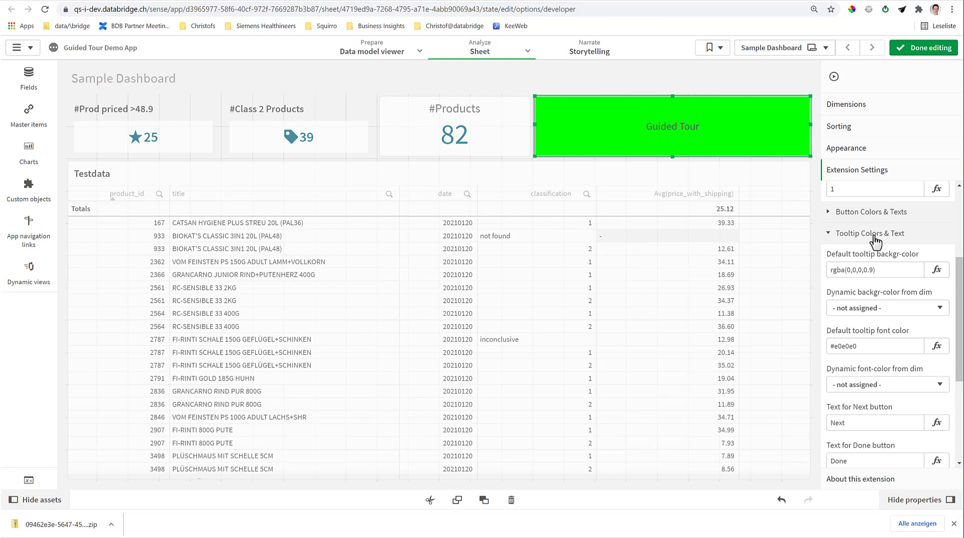
left_click(888, 272)
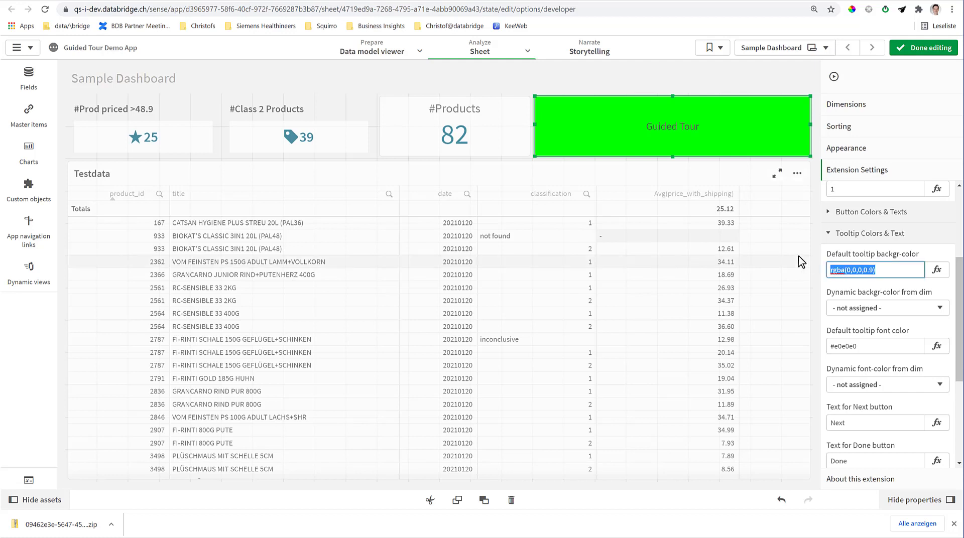
type("darkred")
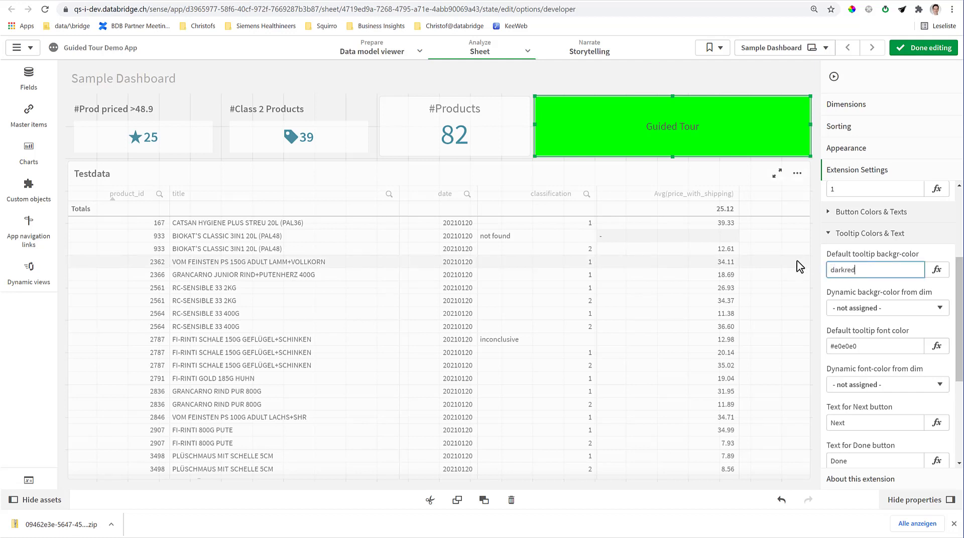
key("Return")
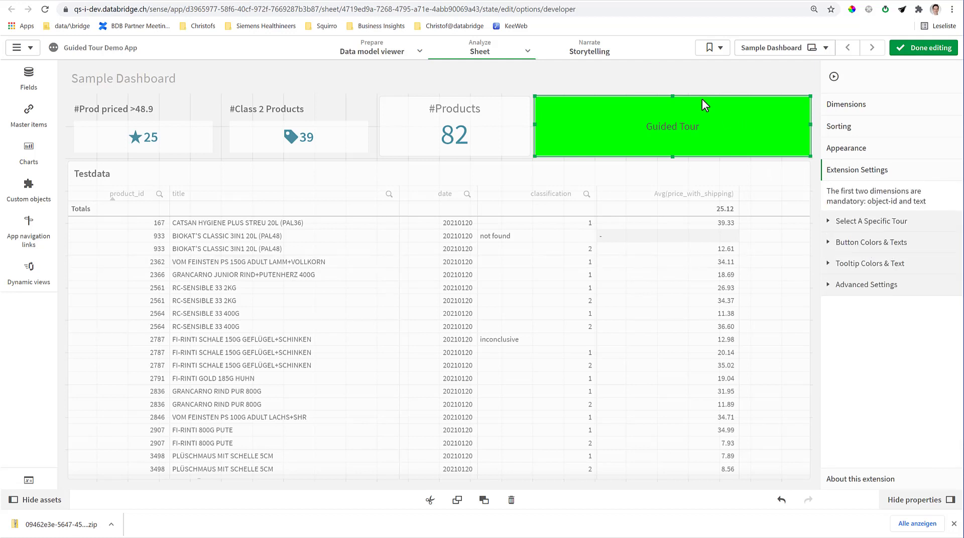
left_click(668, 126)
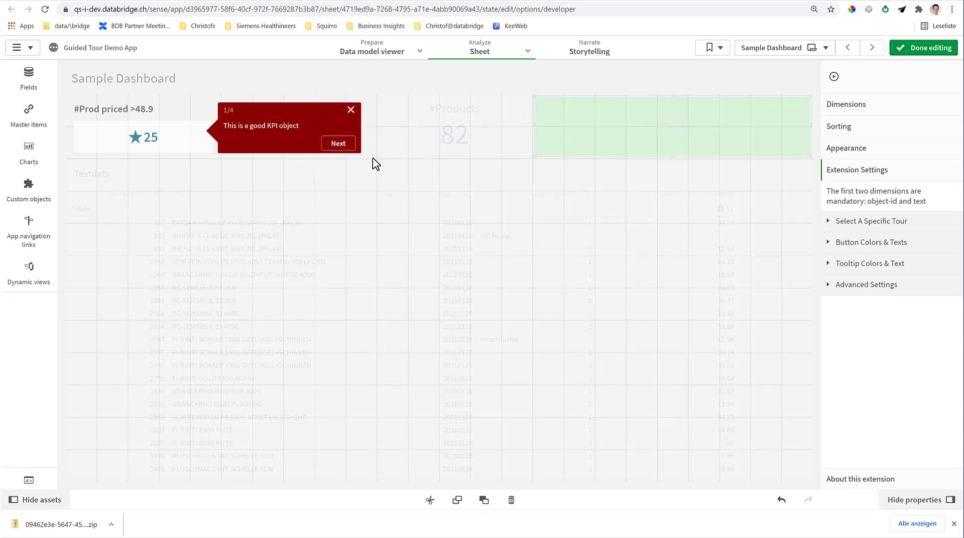
left_click(344, 144)
left_click(488, 144)
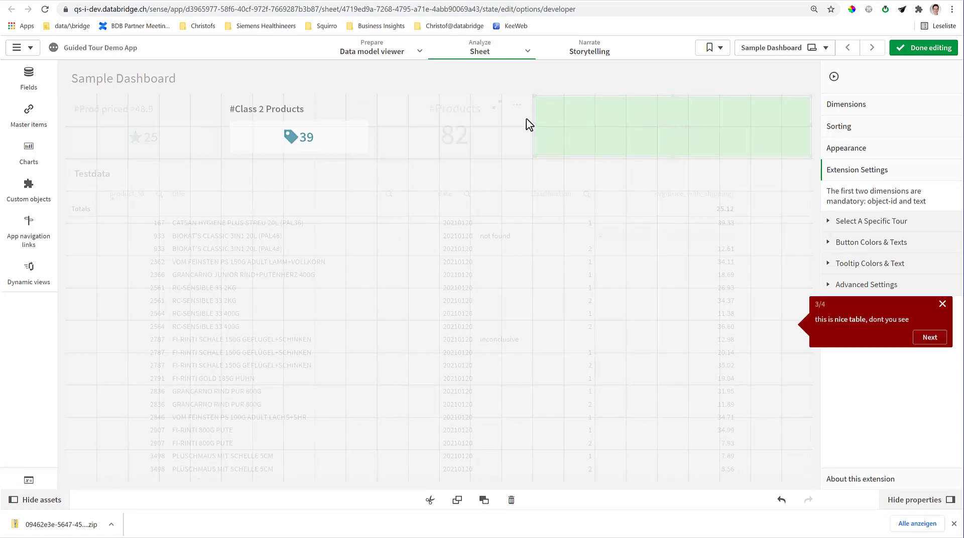
left_click(931, 340)
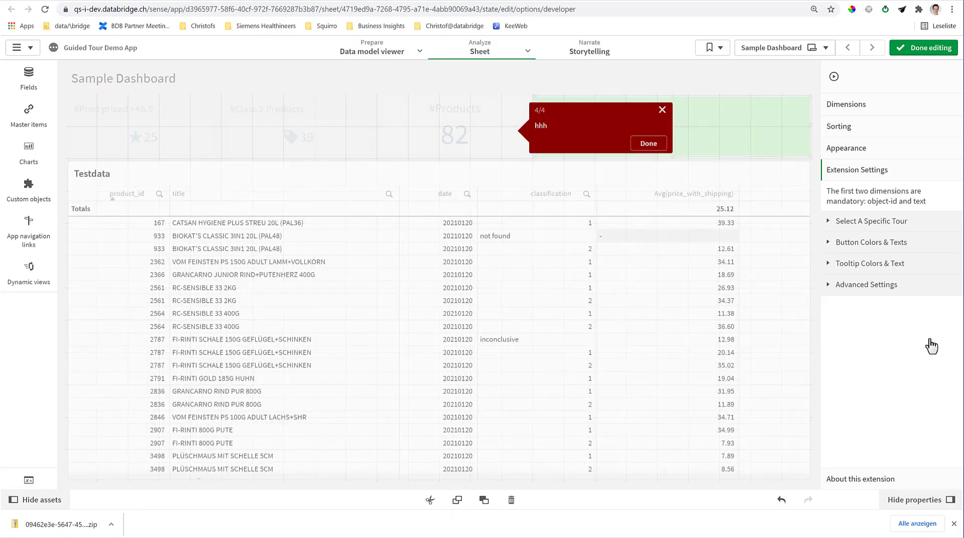
left_click(662, 110)
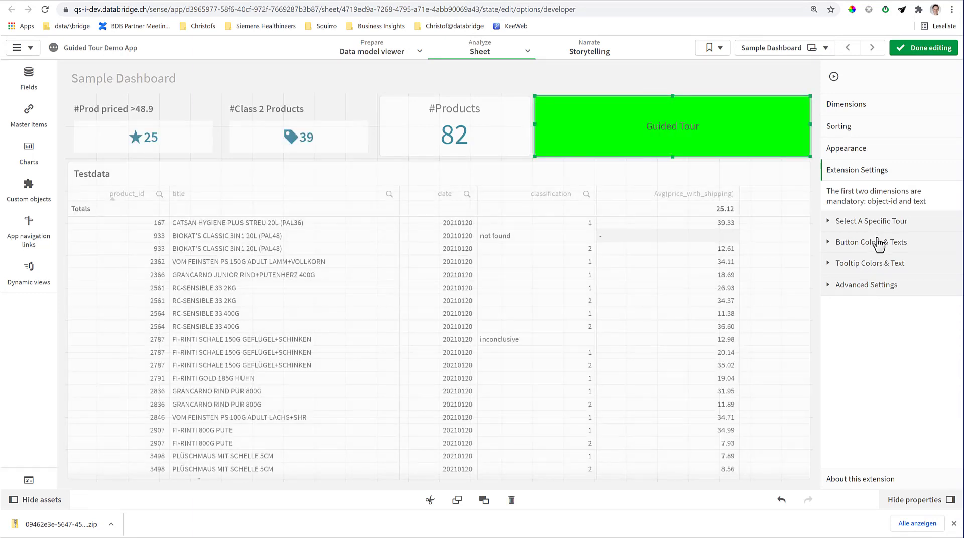
Expand the Button Colors & Texts and Tooltip Colors & Text sections
left_click(879, 244)
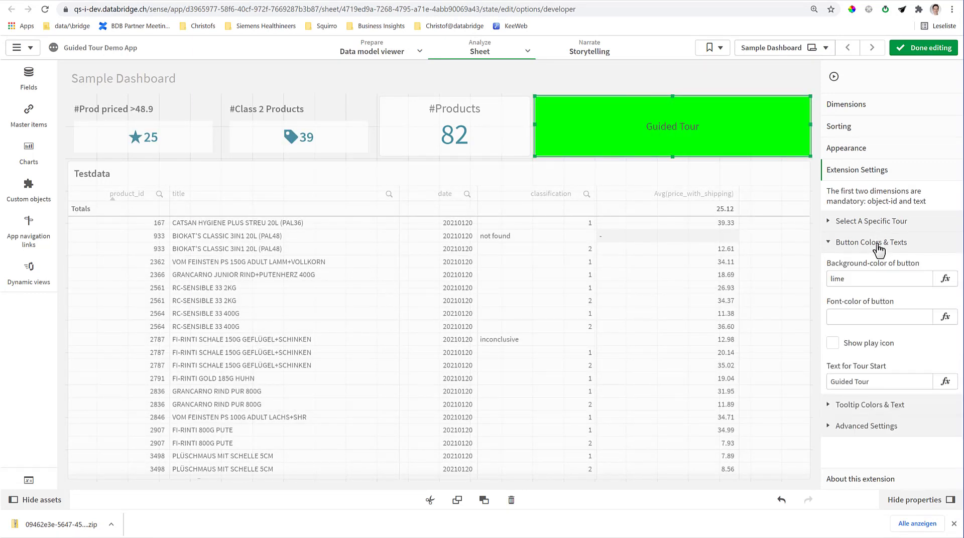
left_click(858, 406)
scroll(861, 397, "down", 3)
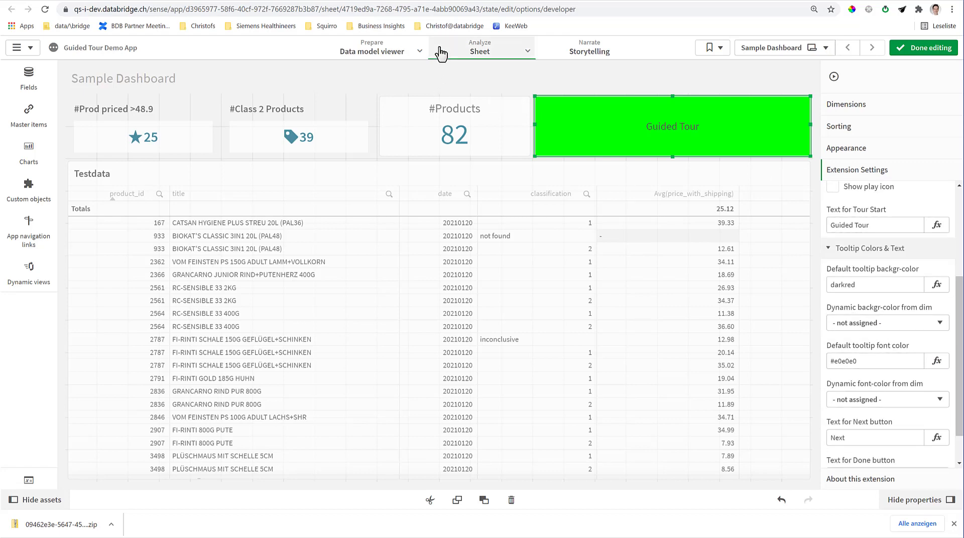
In the Data load editor, inspect the bgcolor column and its darkgreen value
left_click(420, 50)
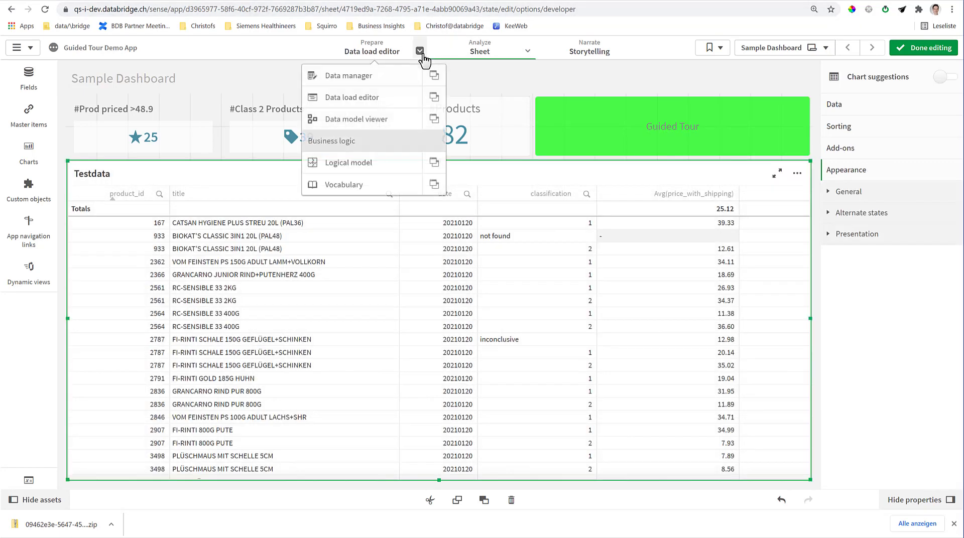
left_click(372, 103)
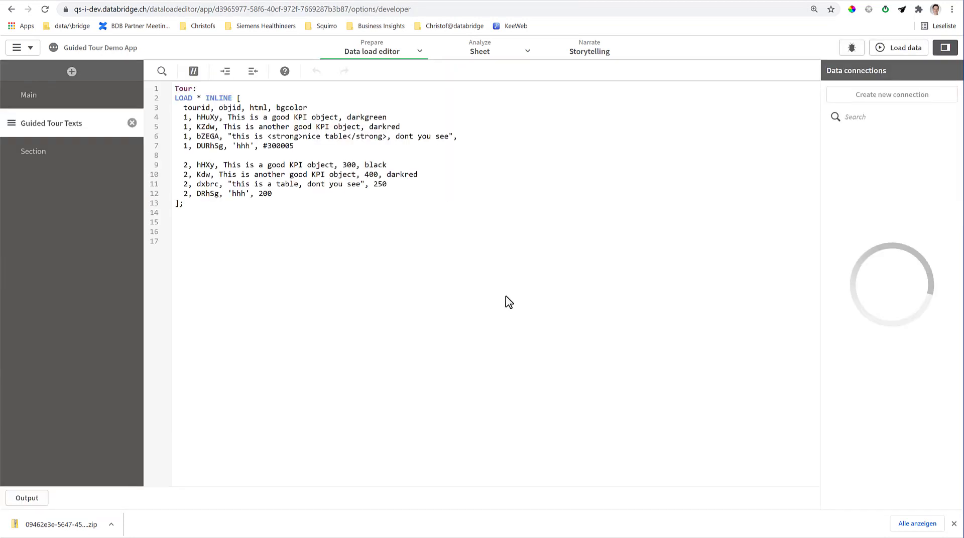
double_click(294, 107)
double_click(367, 117)
left_click(385, 130)
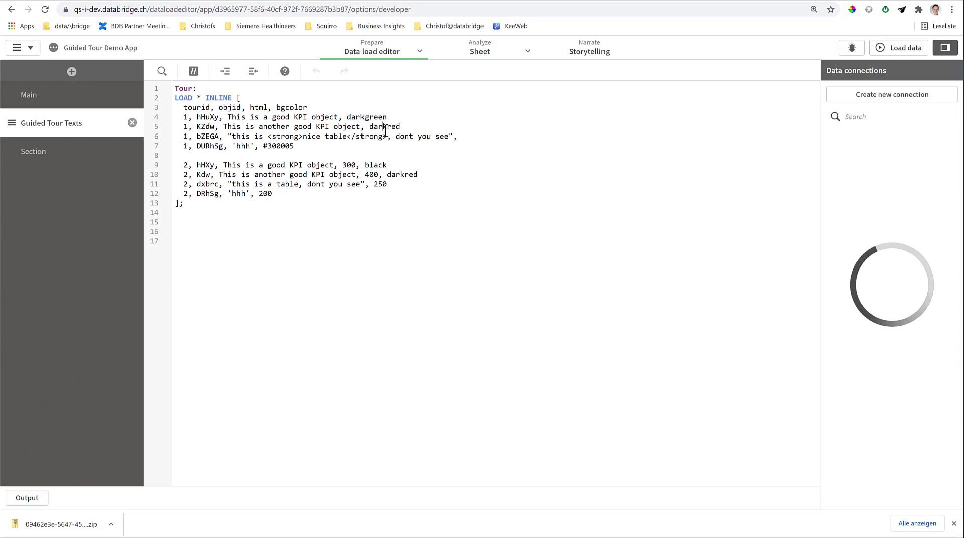
Back on the Sample Dashboard, add bgcolor as the Guided Tour's third dimension
left_click(488, 52)
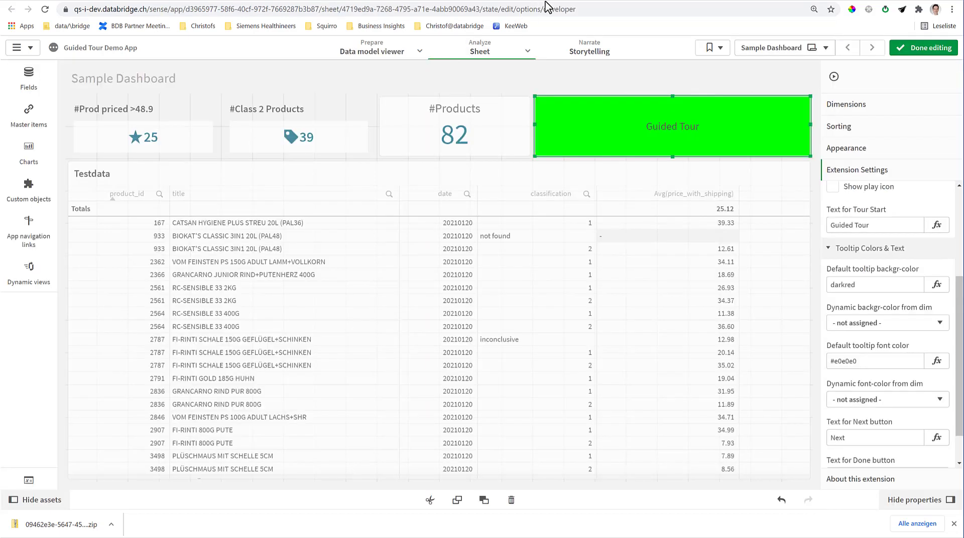
left_click(854, 104)
left_click(884, 131)
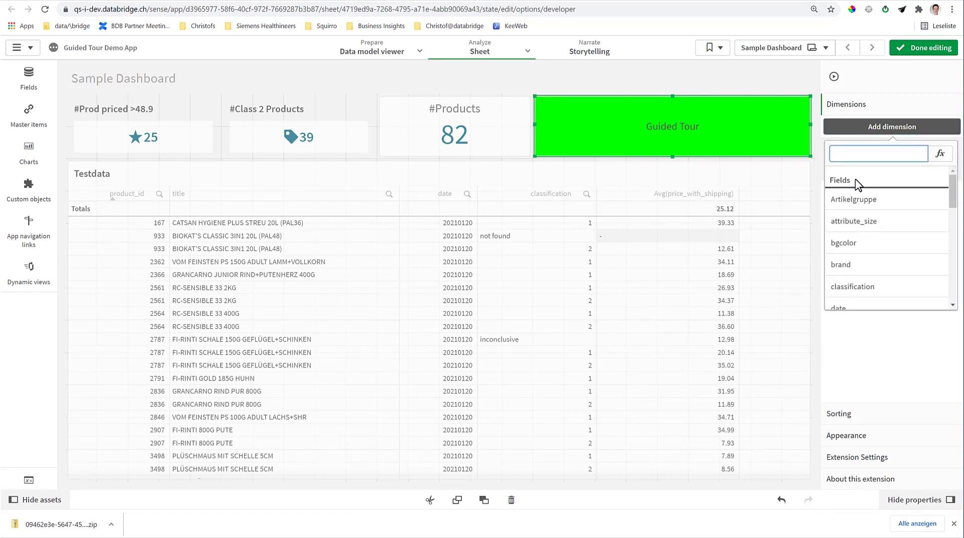
left_click(844, 247)
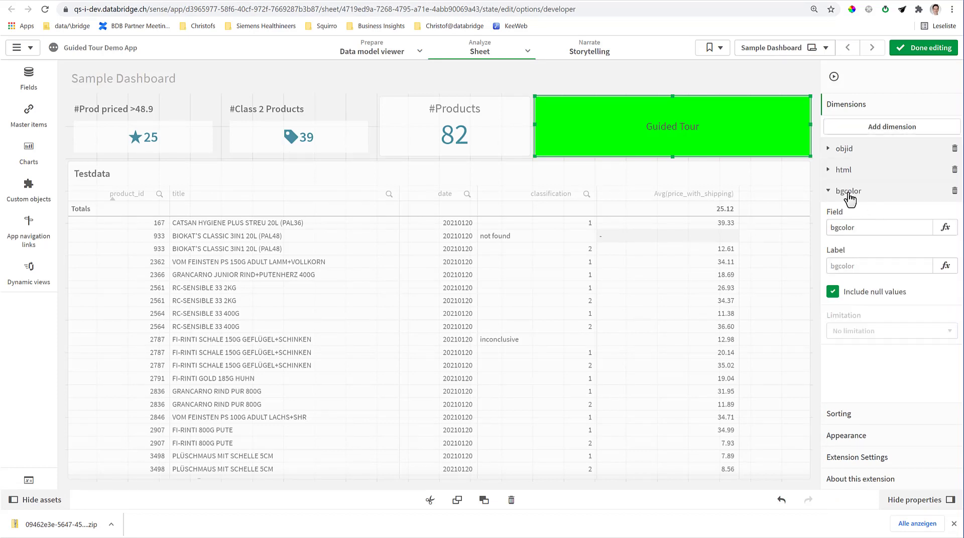
left_click(849, 192)
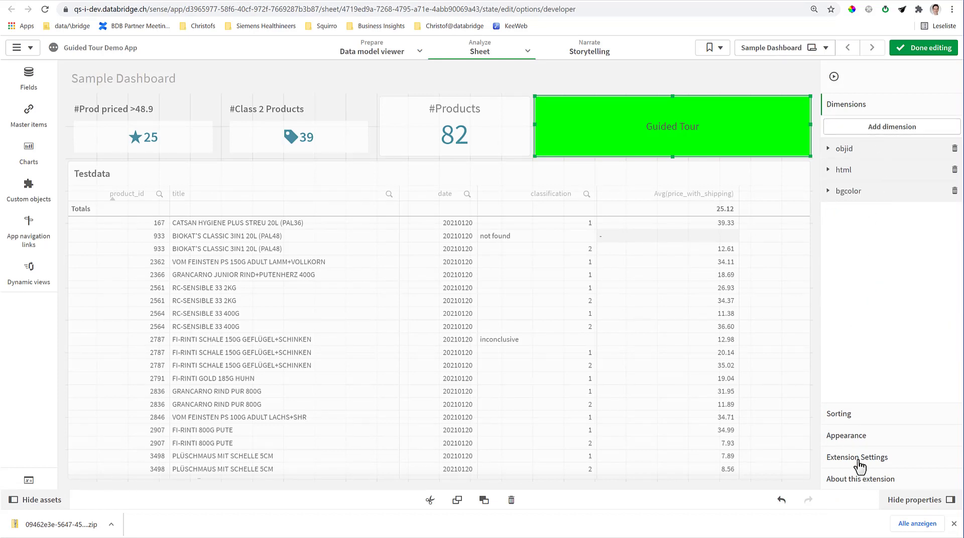
In Extension Settings, set 'Dynamic backgr-color from dim' to bgcolor
left_click(905, 457)
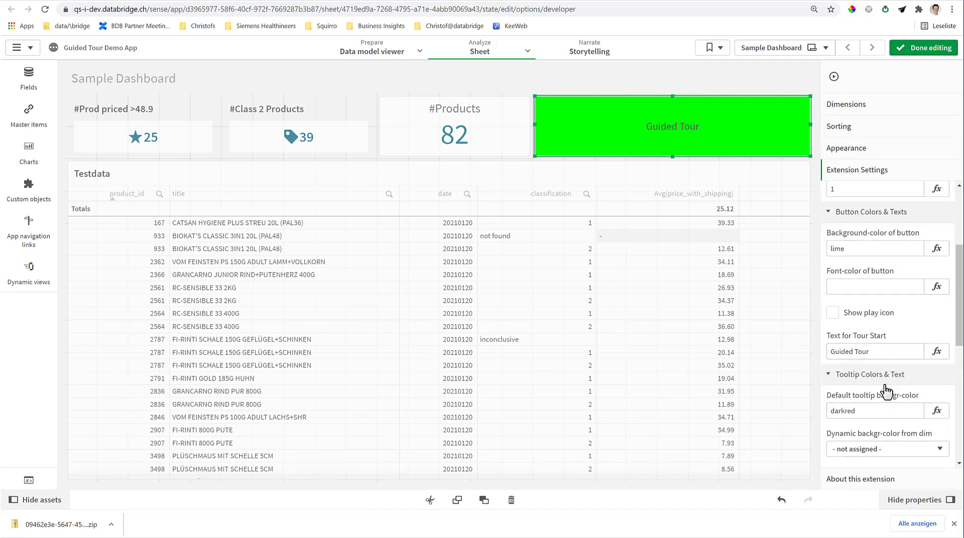
scroll(888, 382, "down", 3)
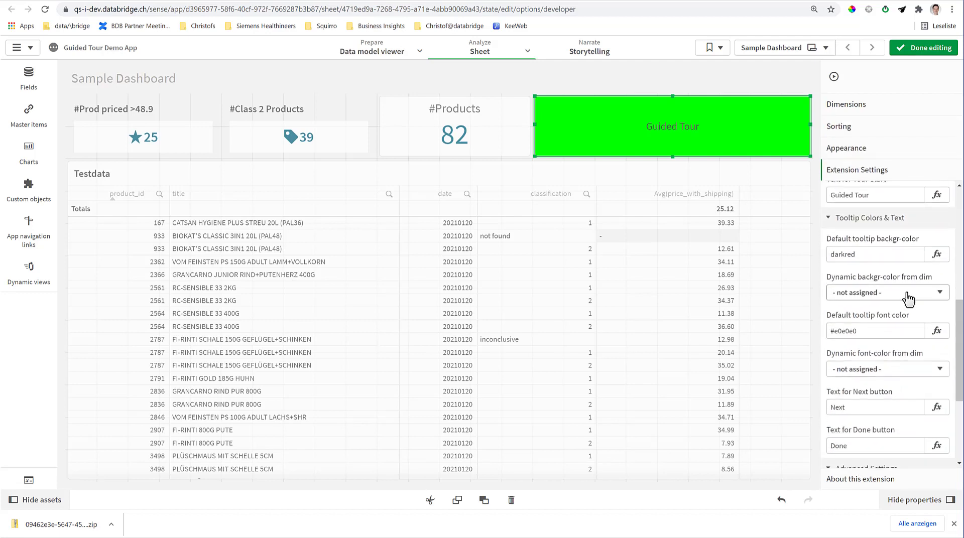
left_click(908, 293)
left_click(860, 315)
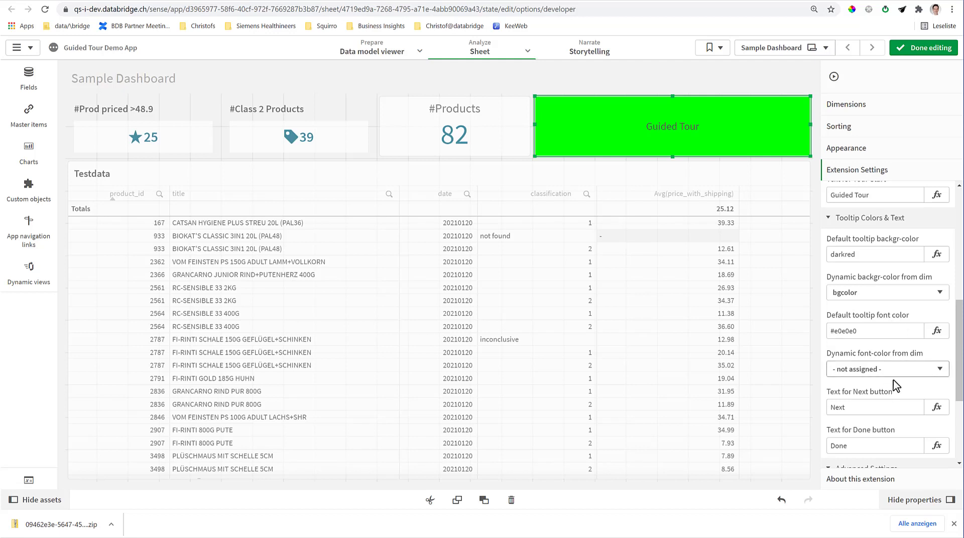
scroll(893, 384, "down", 1)
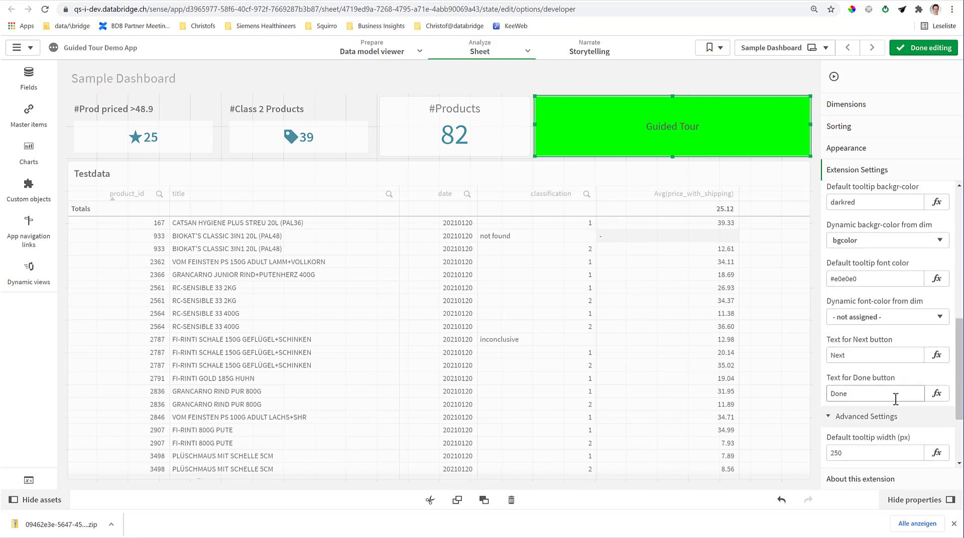
left_click(854, 355)
left_click(864, 391)
scroll(871, 390, "down", 2)
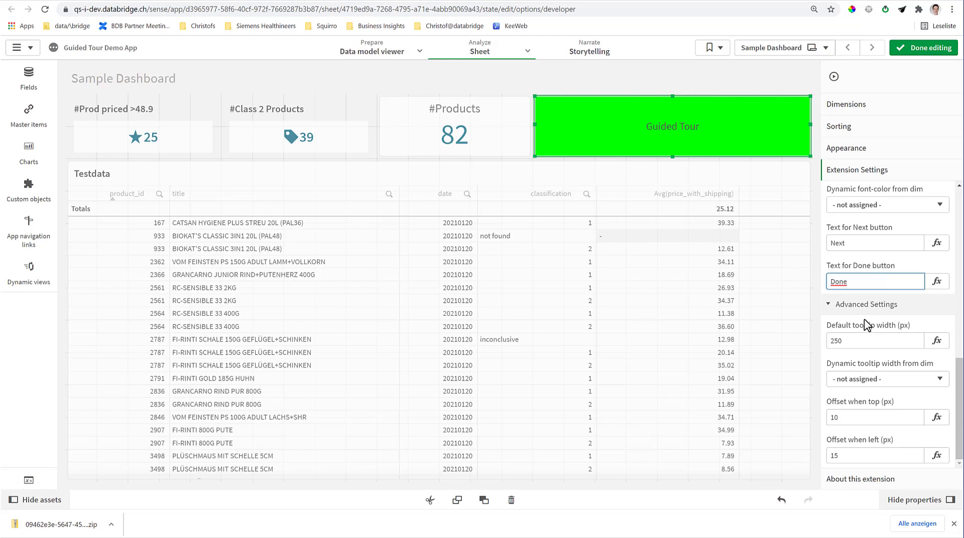
Leave edit mode and play the Guided Tour through steps 2, 3 and 4 to Done
key("ctrl+e")
left_click(751, 161)
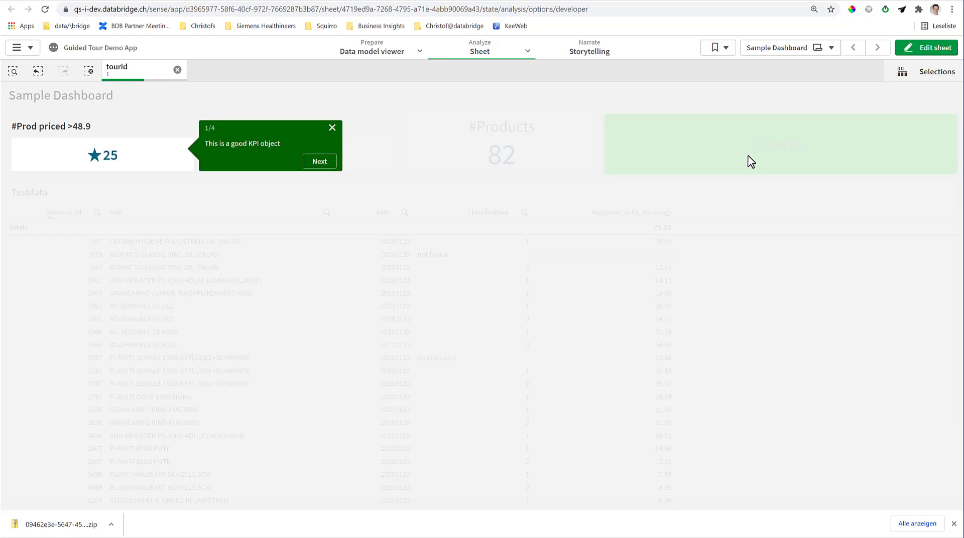
left_click(317, 168)
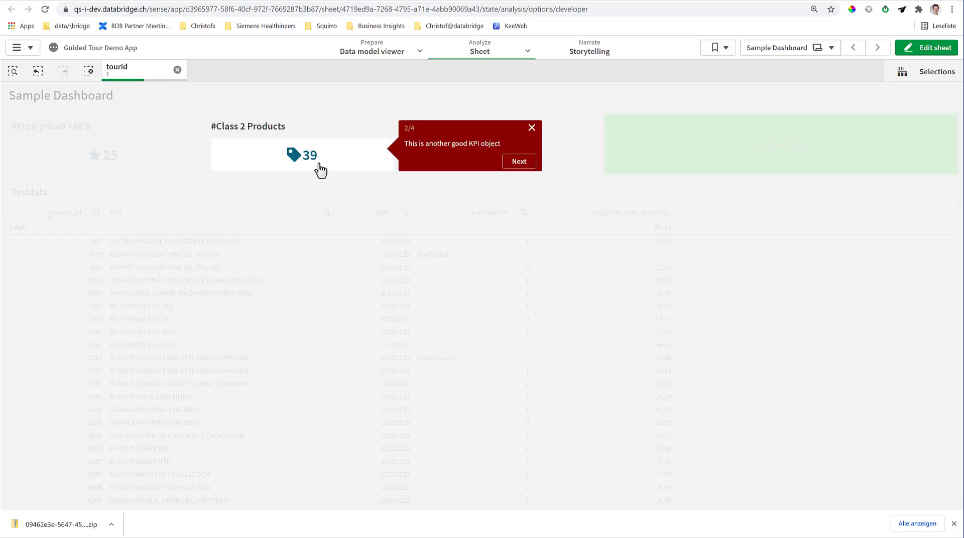
left_click(520, 163)
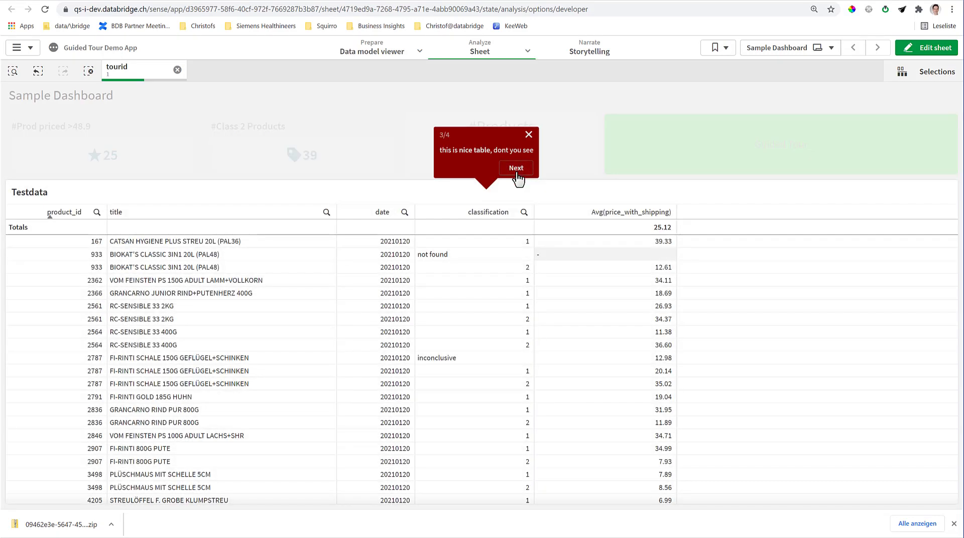
left_click(516, 175)
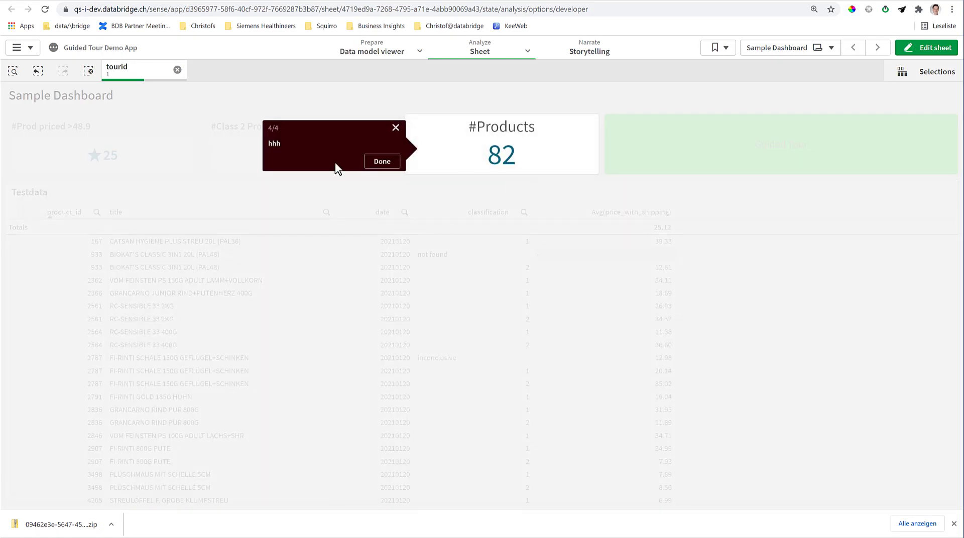
left_click(390, 162)
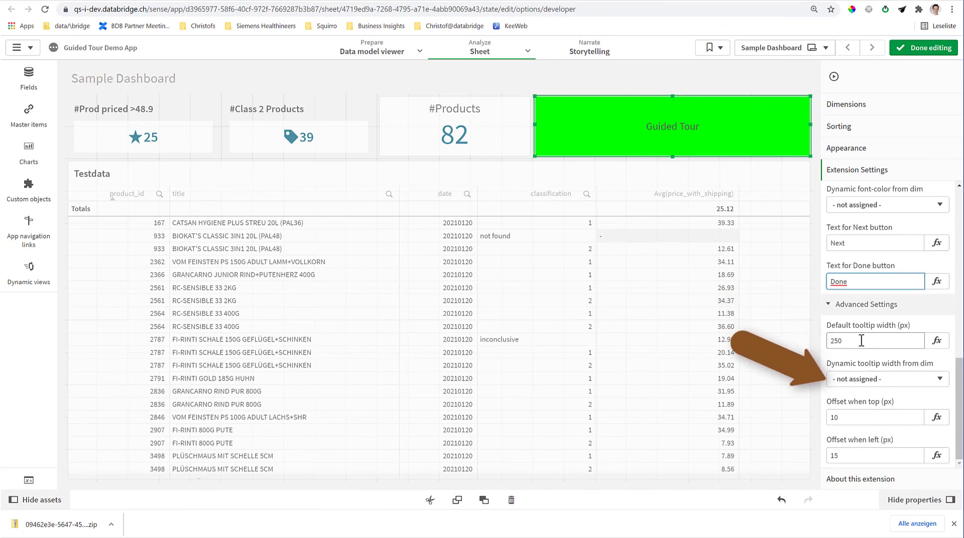
Add a width column with values 500 and 200 to the Tour script and reload the data
left_click(355, 75)
left_click(366, 56)
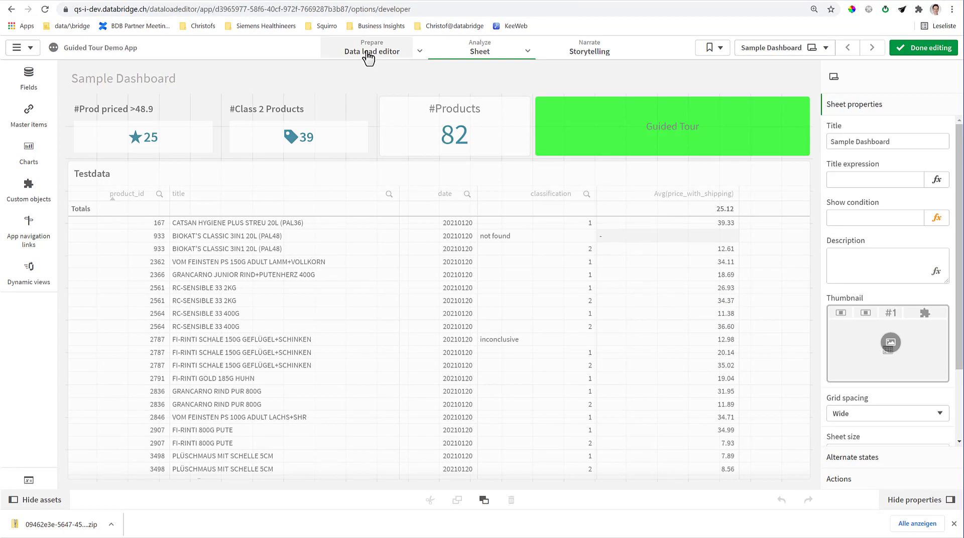
left_click(319, 111)
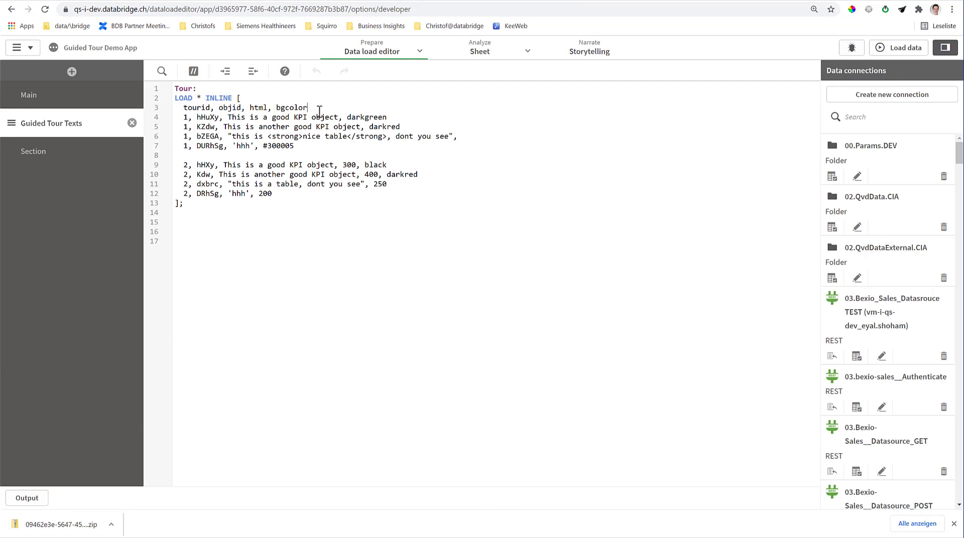
type("wid")
type(",")
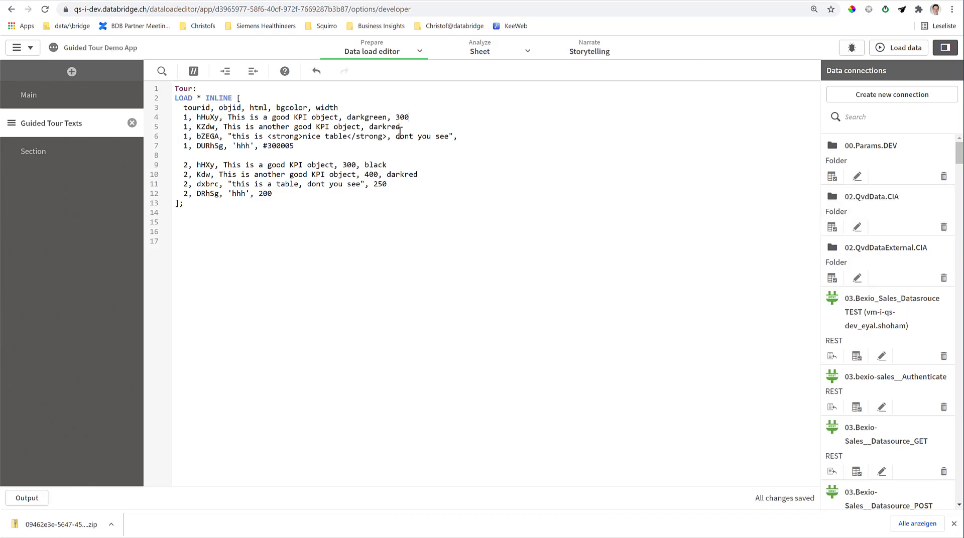
type(" 500")
left_click(482, 137)
type("200")
left_click(903, 47)
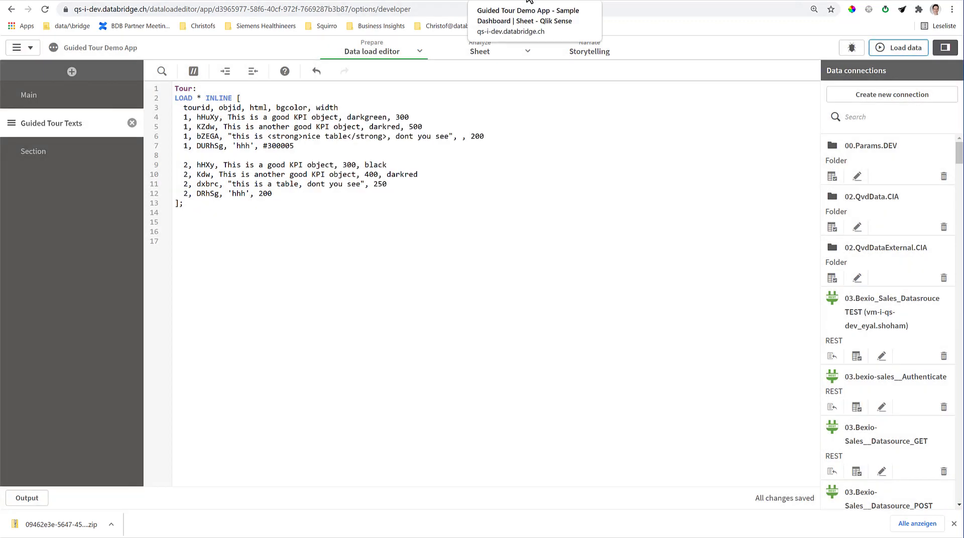
Back in edit mode, add width as a dimension of the Guided Tour object
left_click(628, 1)
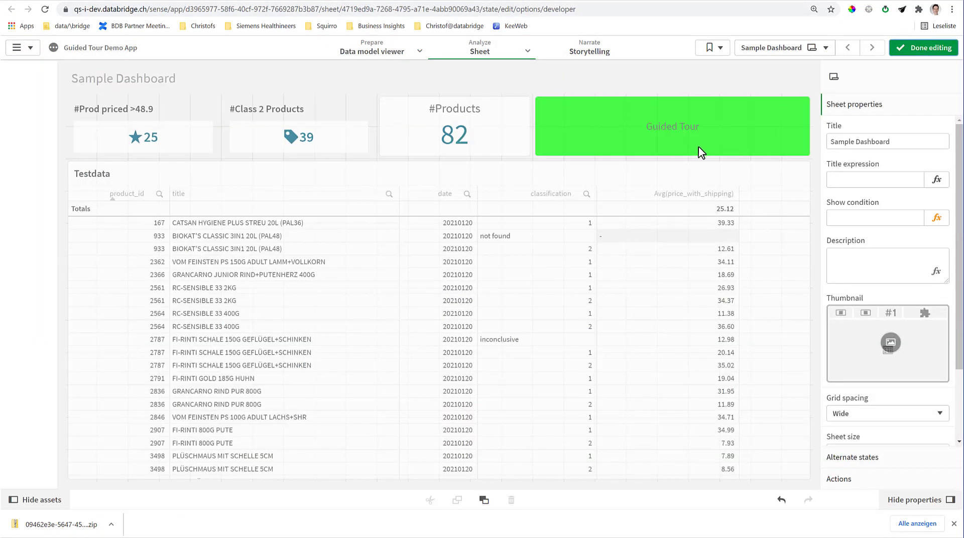
left_click(699, 147)
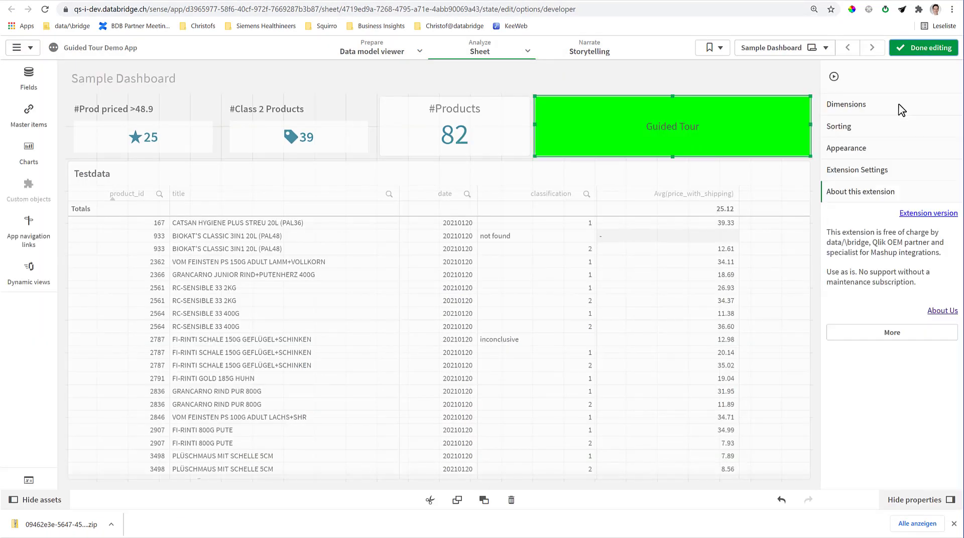
left_click(834, 105)
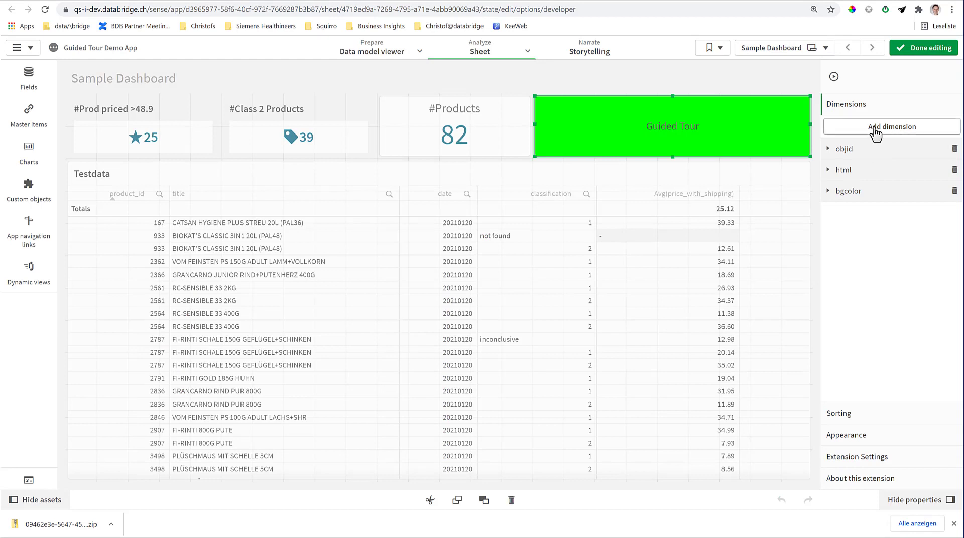
left_click(849, 126)
type("width")
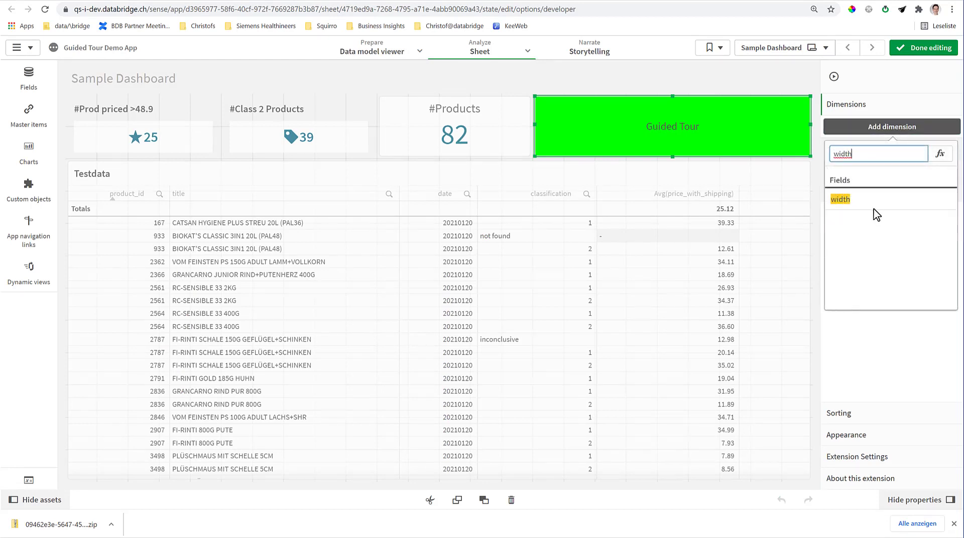
left_click(874, 211)
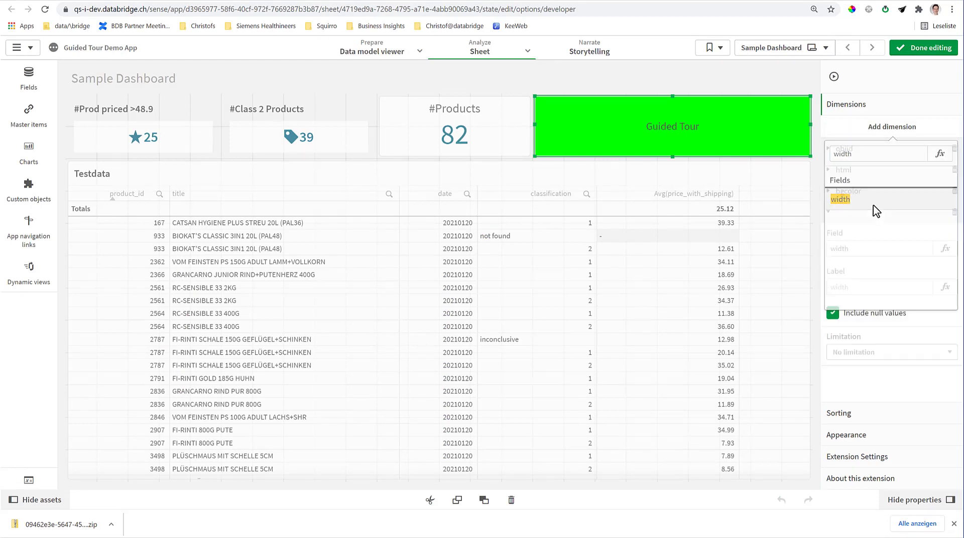
Under Advanced Settings, set 'Dynamic tooltip width from dim' to width
left_click(858, 457)
left_click(860, 290)
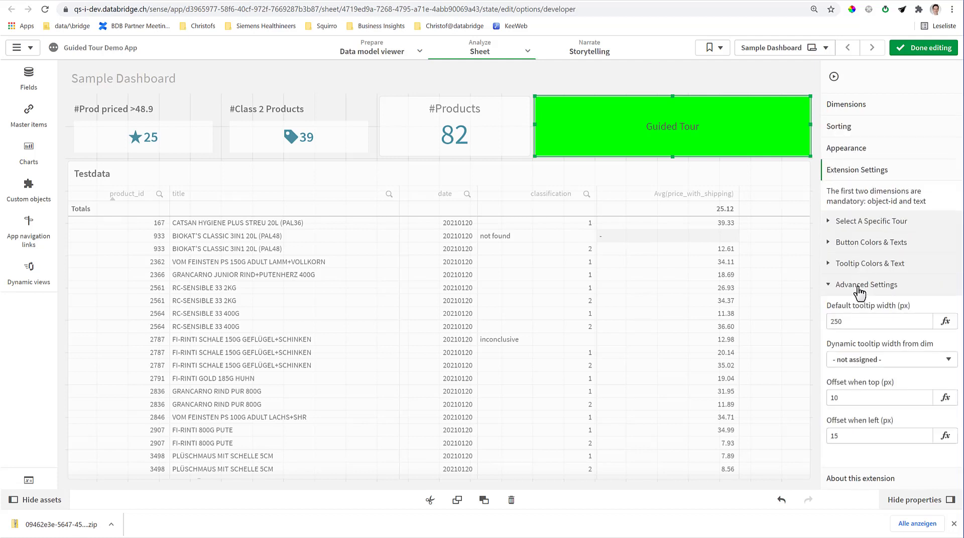
left_click(874, 360)
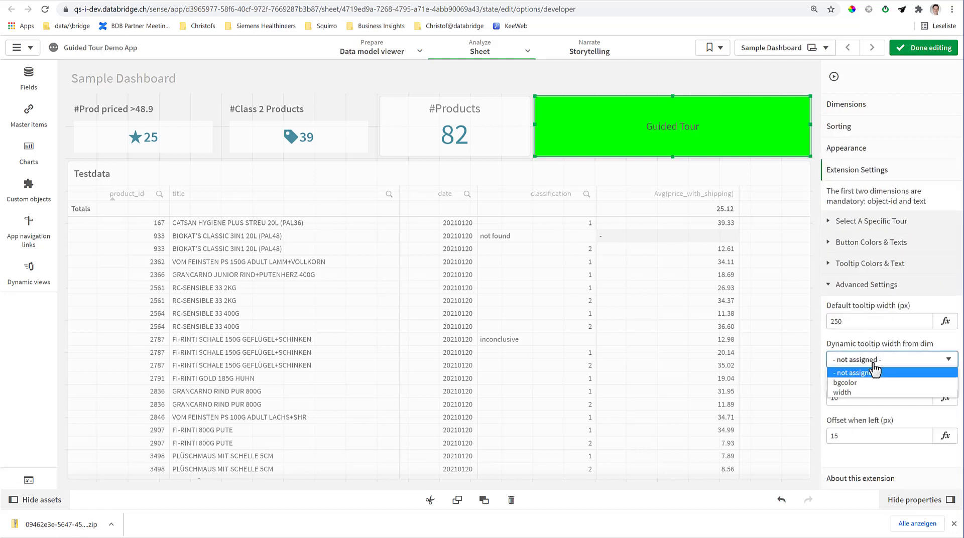
left_click(849, 393)
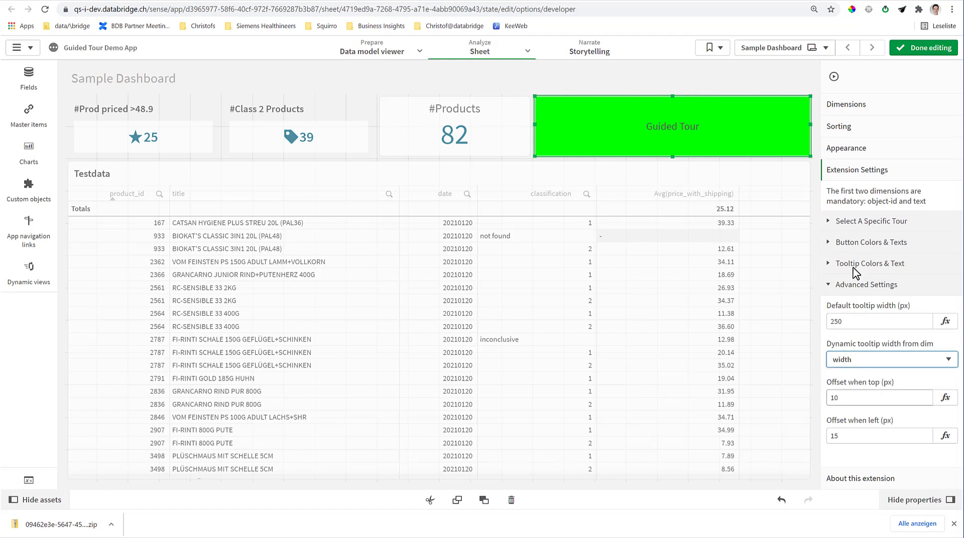
Exit edit mode and step through all four variable-width tooltips to Done
left_click(920, 50)
left_click(782, 153)
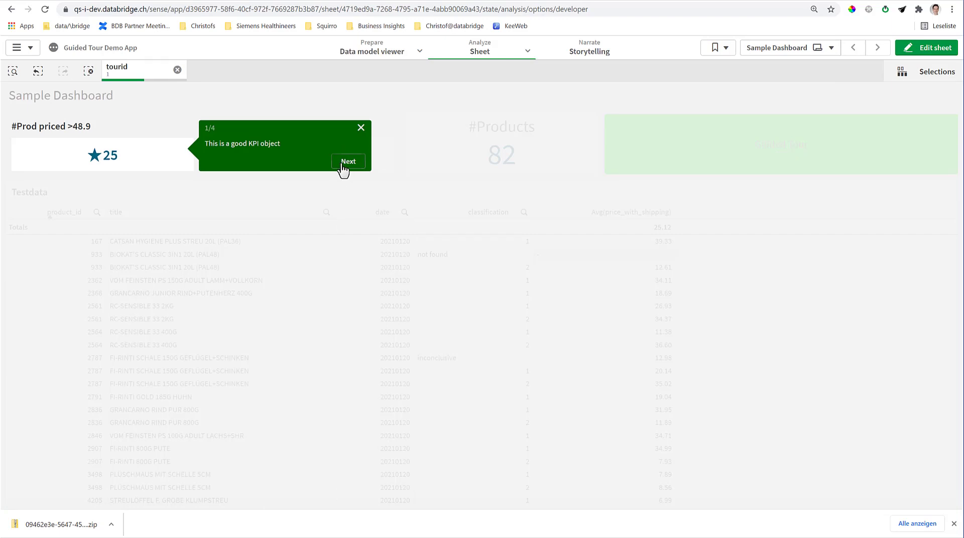
left_click(347, 162)
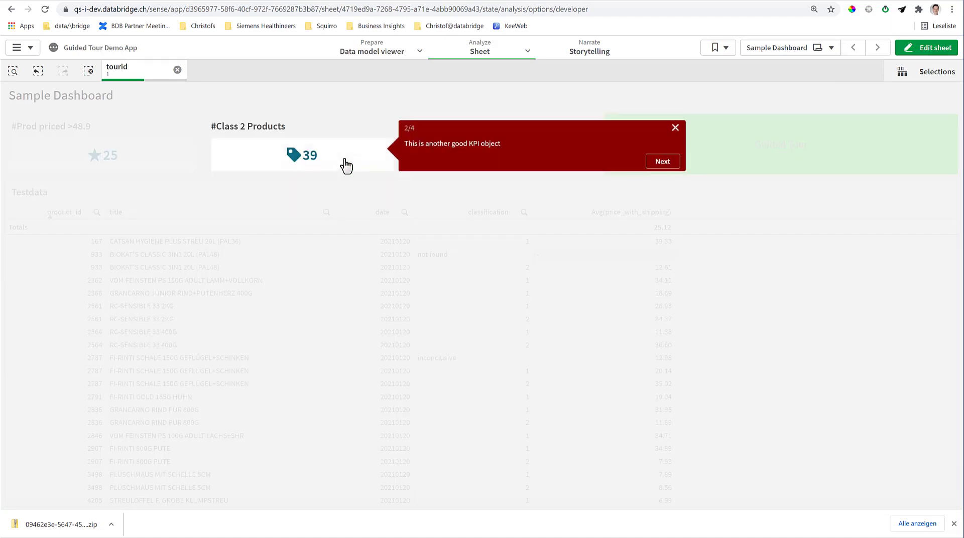
left_click(662, 162)
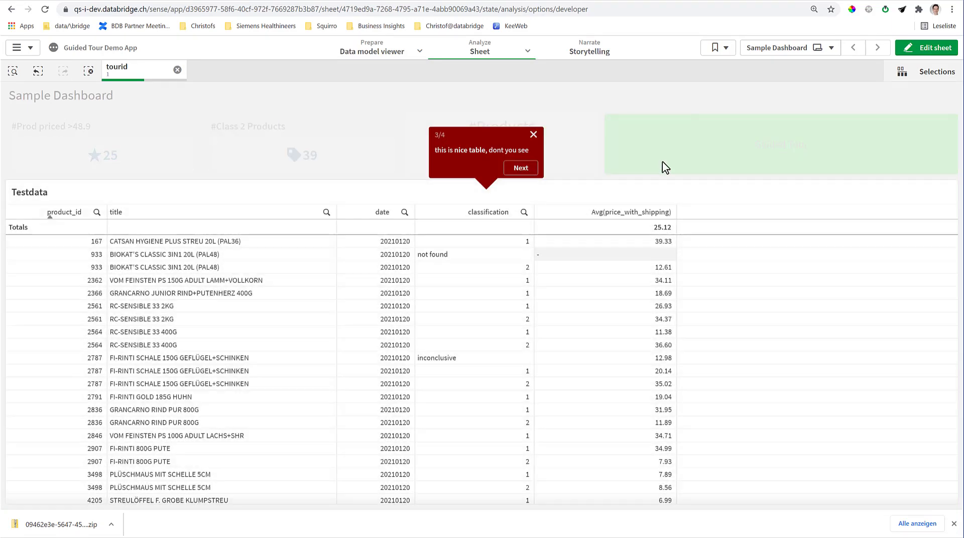
left_click(520, 168)
left_click(377, 164)
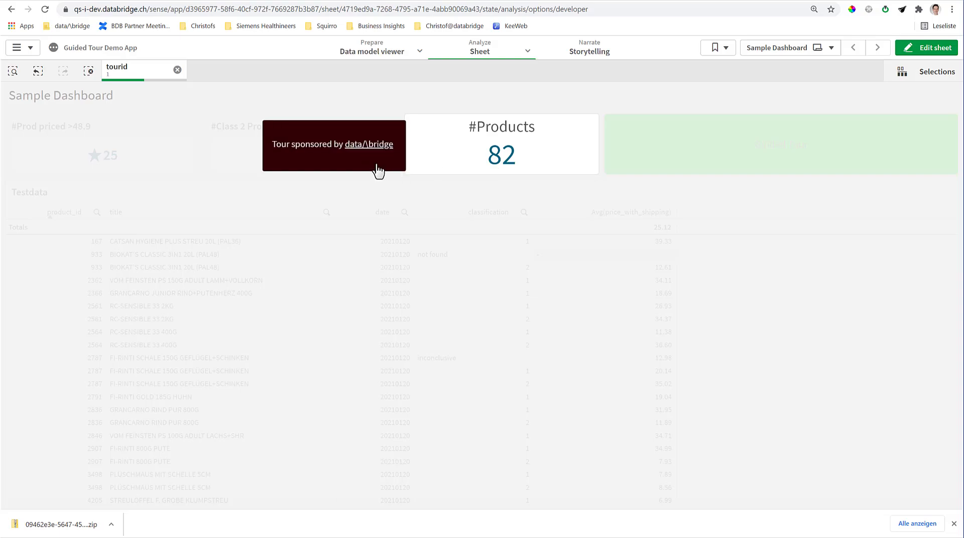